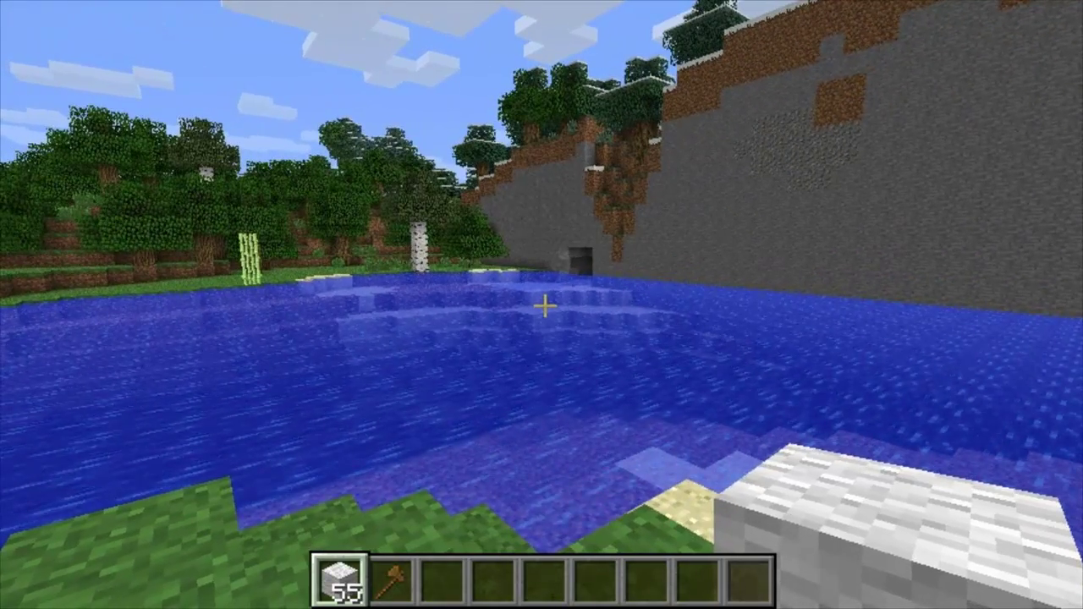
Step: Try to create a Multiverse world named youtube with the command /mv create youtube
key(slash)
text(m)
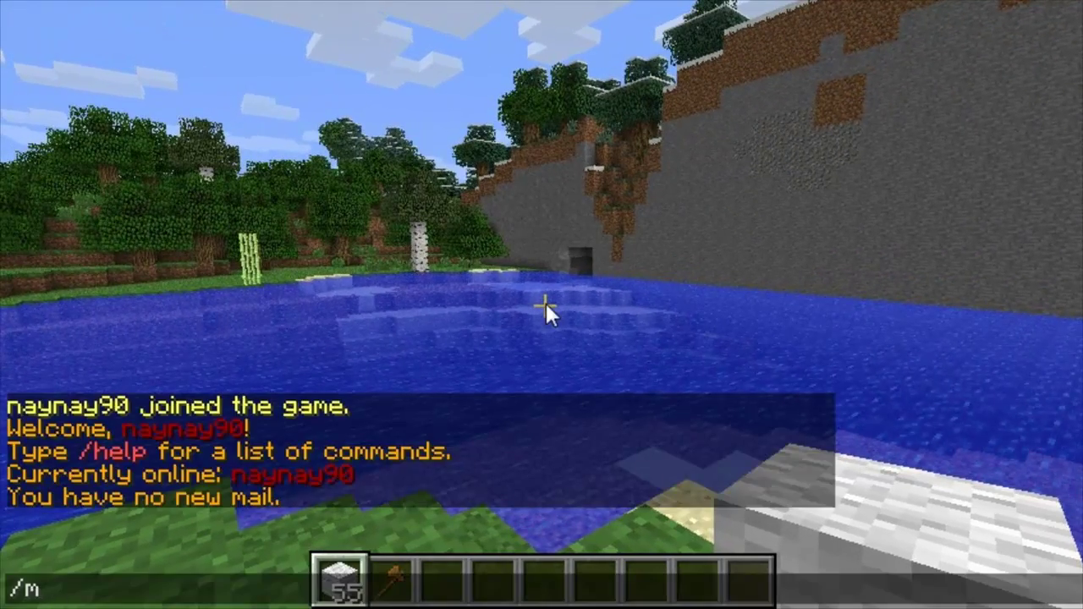
text(v cre)
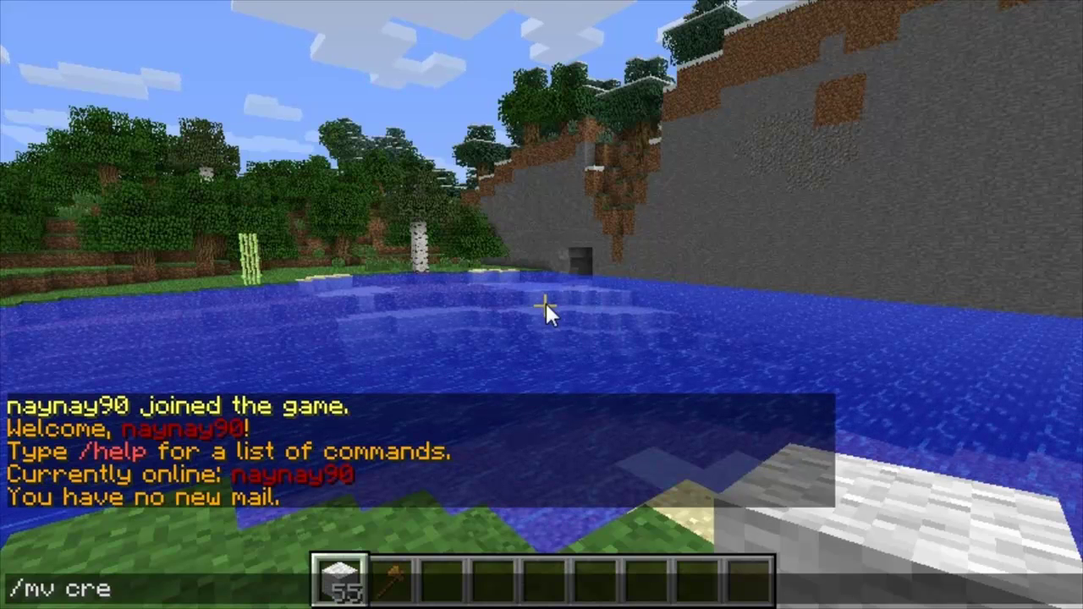
text(ate)
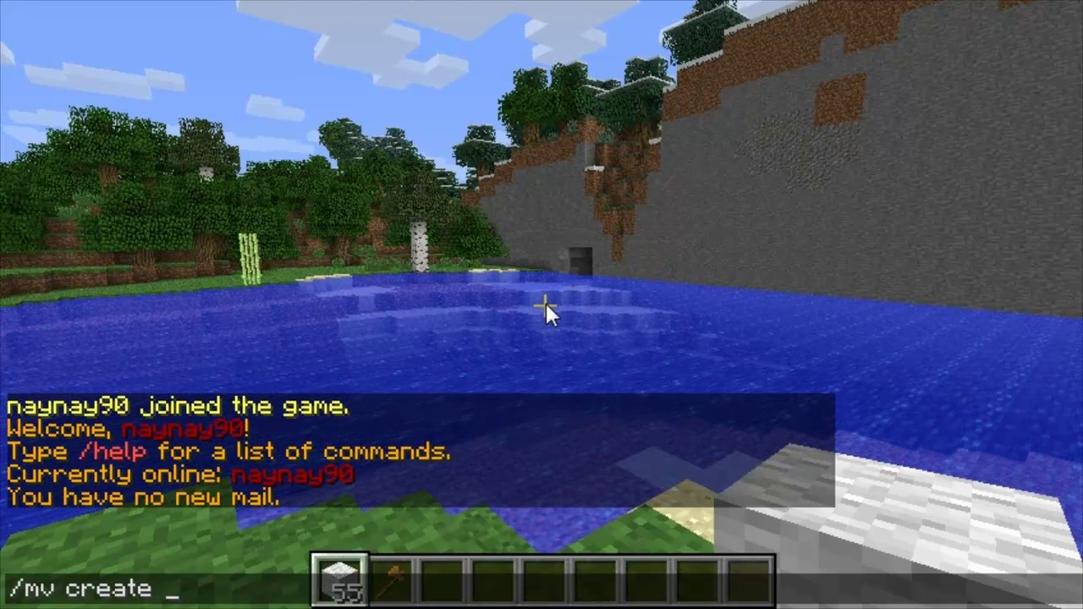
text( youtube)
key(Return)
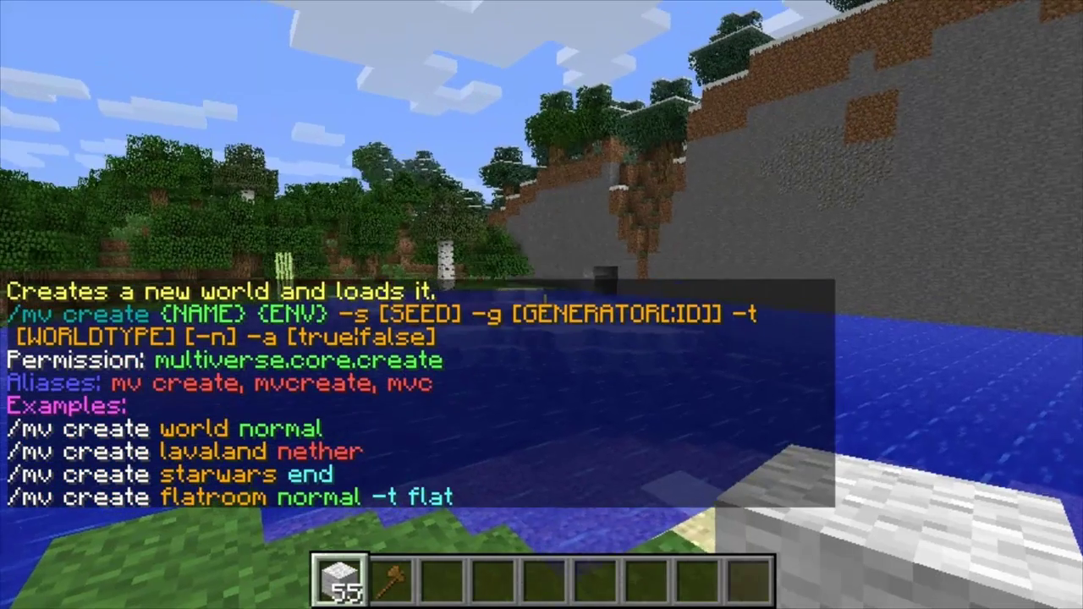
Step: Create a flat world named youtube with the command /mv create youtube normal -t flat
key(t)
key(Up)
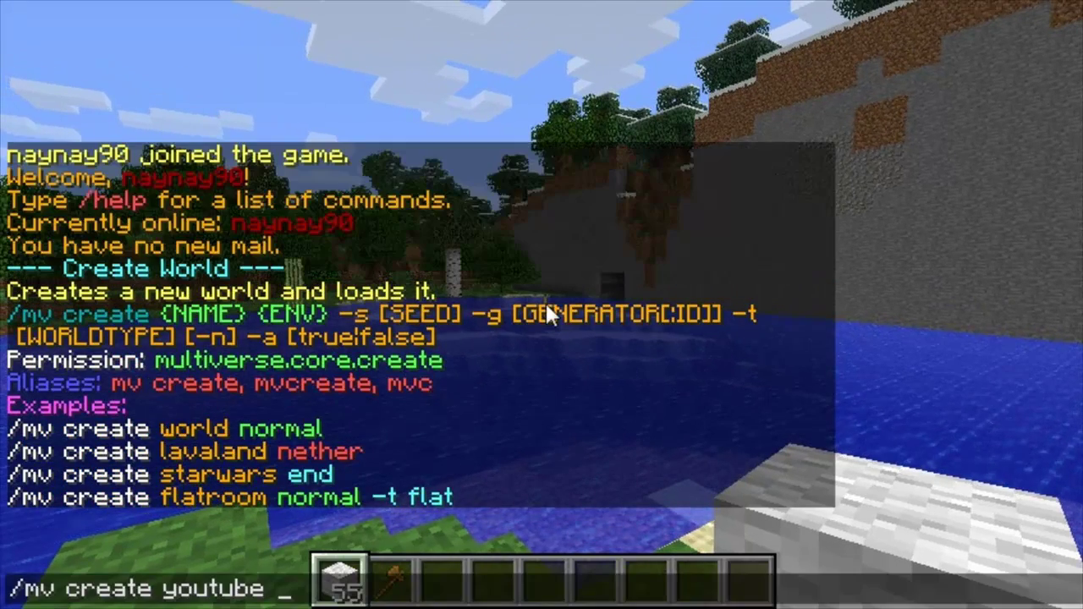
text(normal)
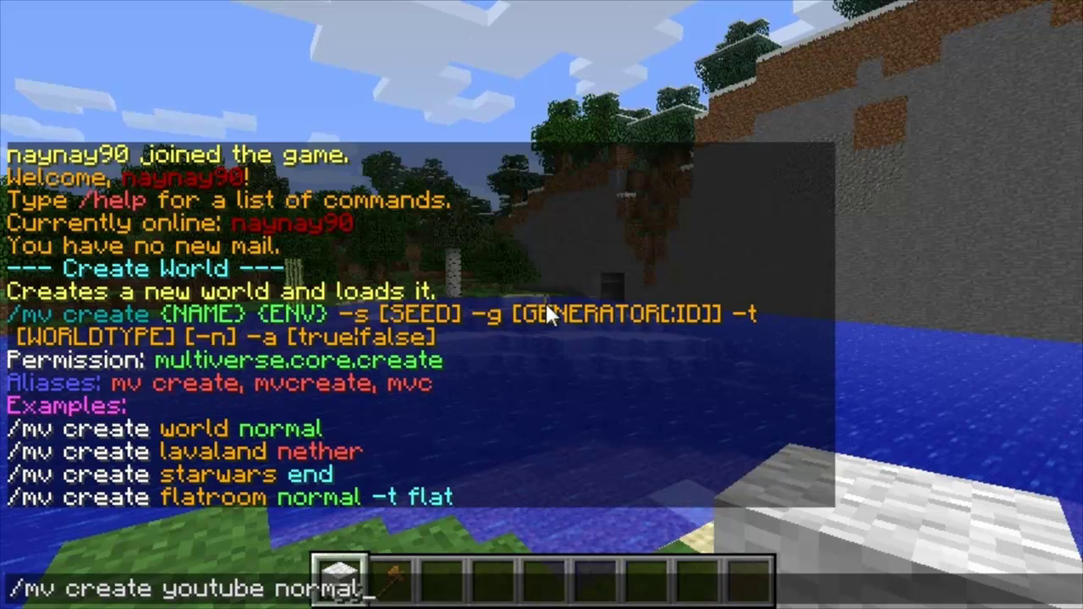
text( -t fl)
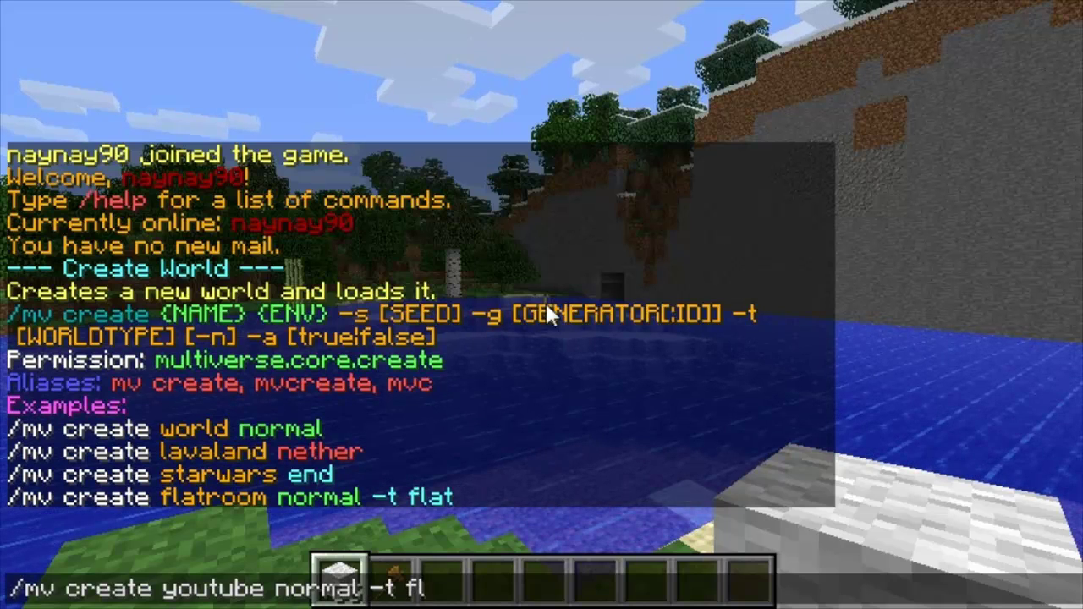
text(at)
key(Return)
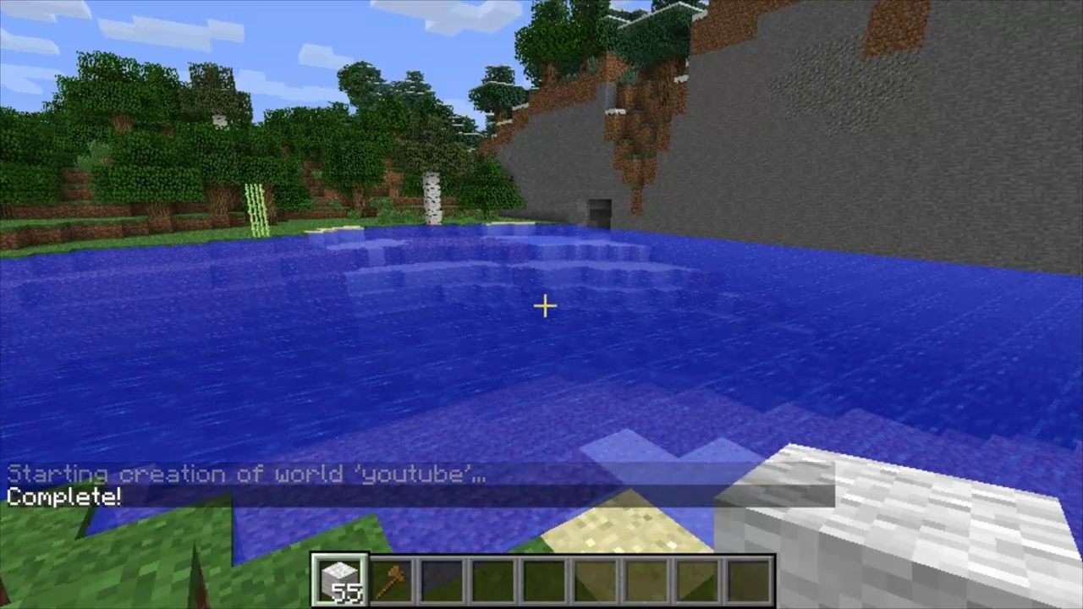
Step: Try to bring up the world group editor with the command /mv group
text(/)
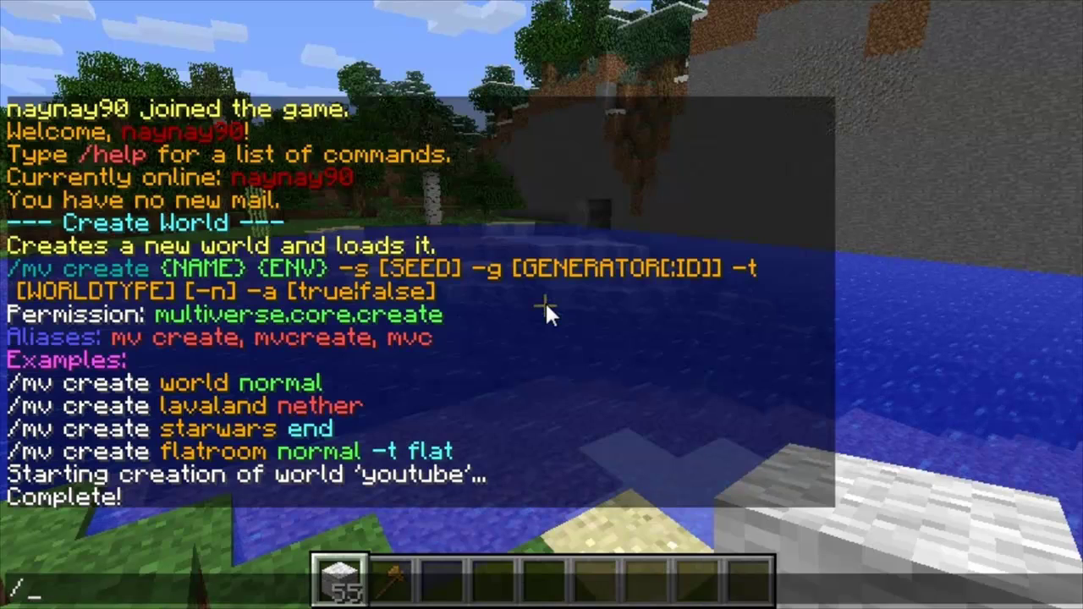
text(mv g)
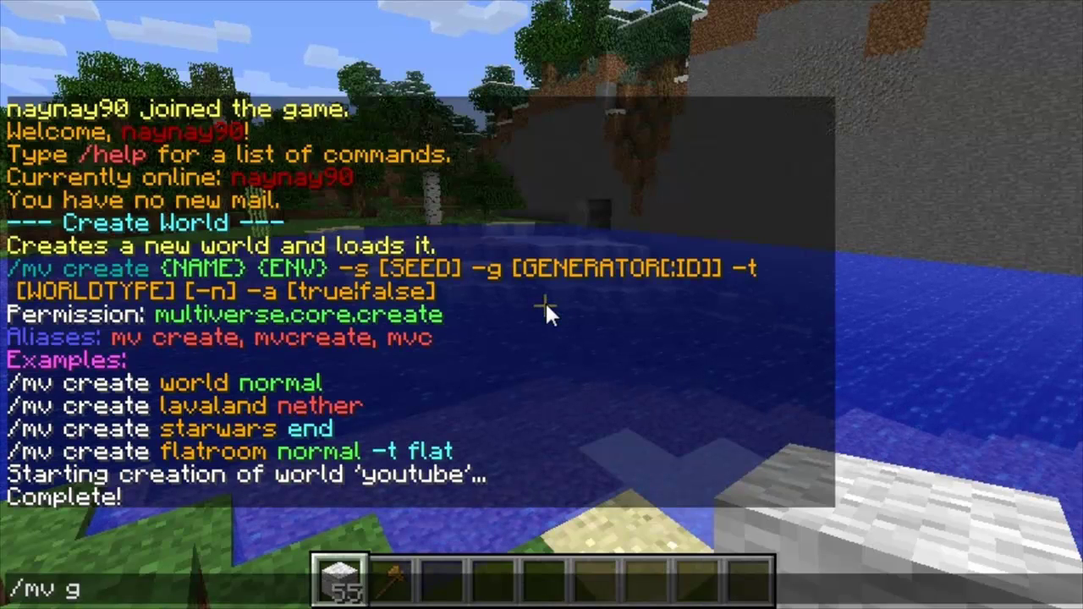
text(roup)
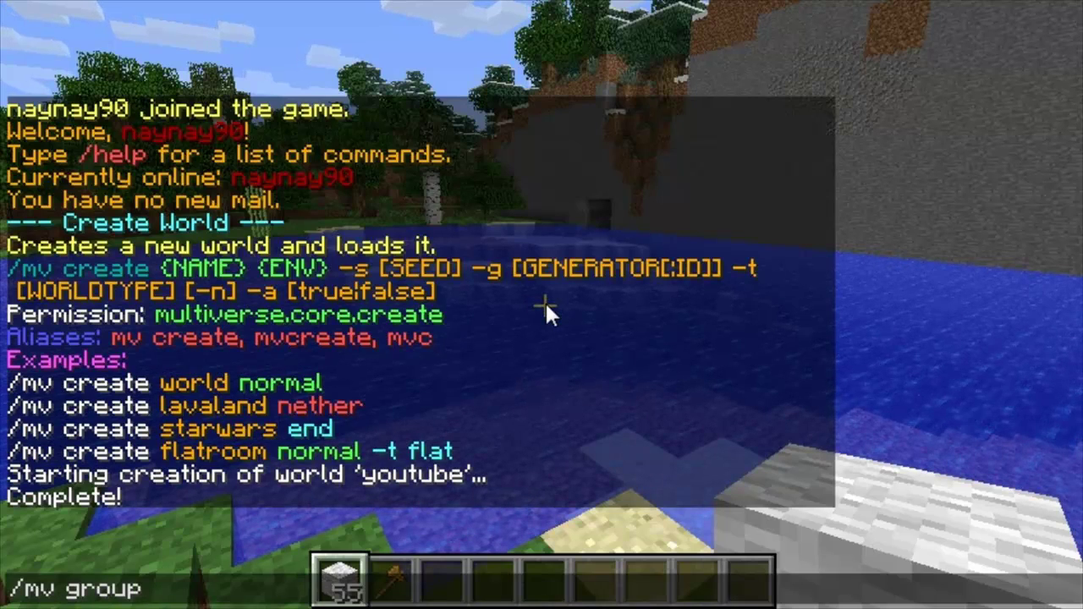
key(Return)
Step: Start the Multiverse inventory group editor with the command /mvinv group
key(t)
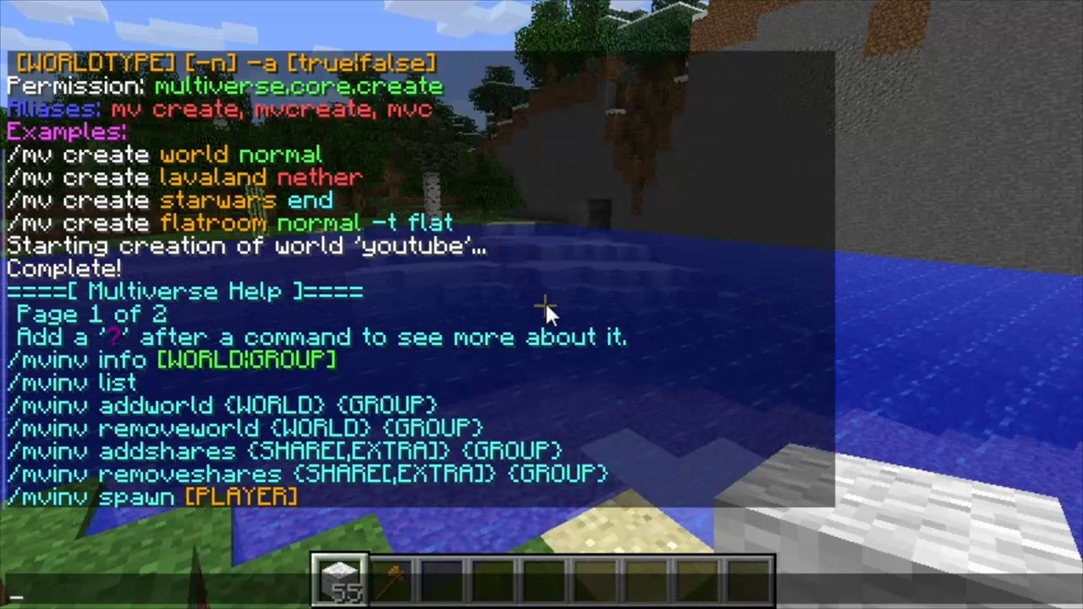
key(Up)
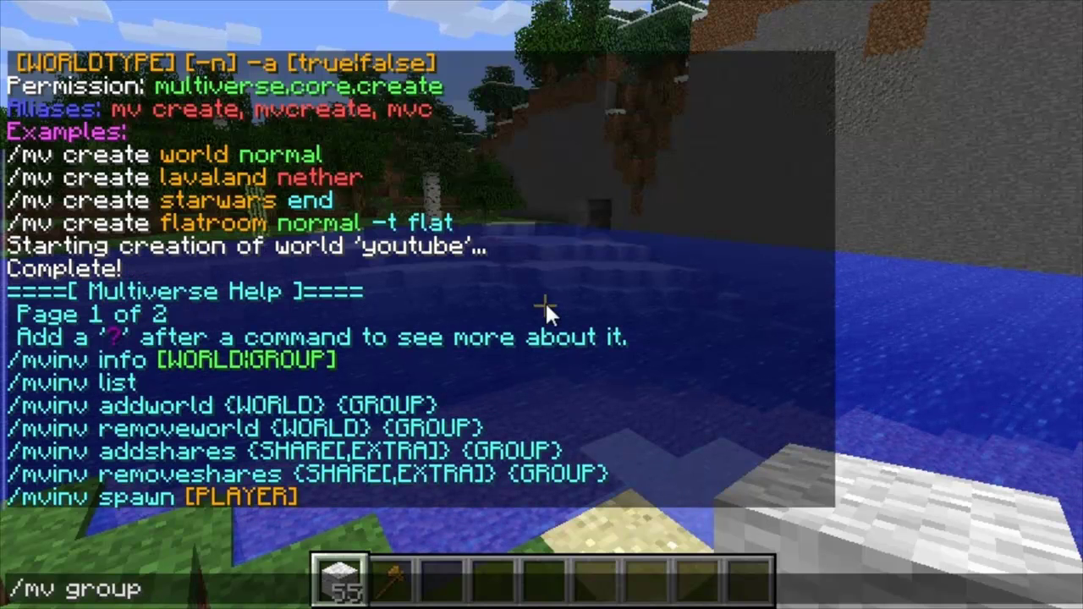
key(BackSpace)
key(BackSpace)
key(BackSpace)
key(BackSpace)
key(BackSpace)
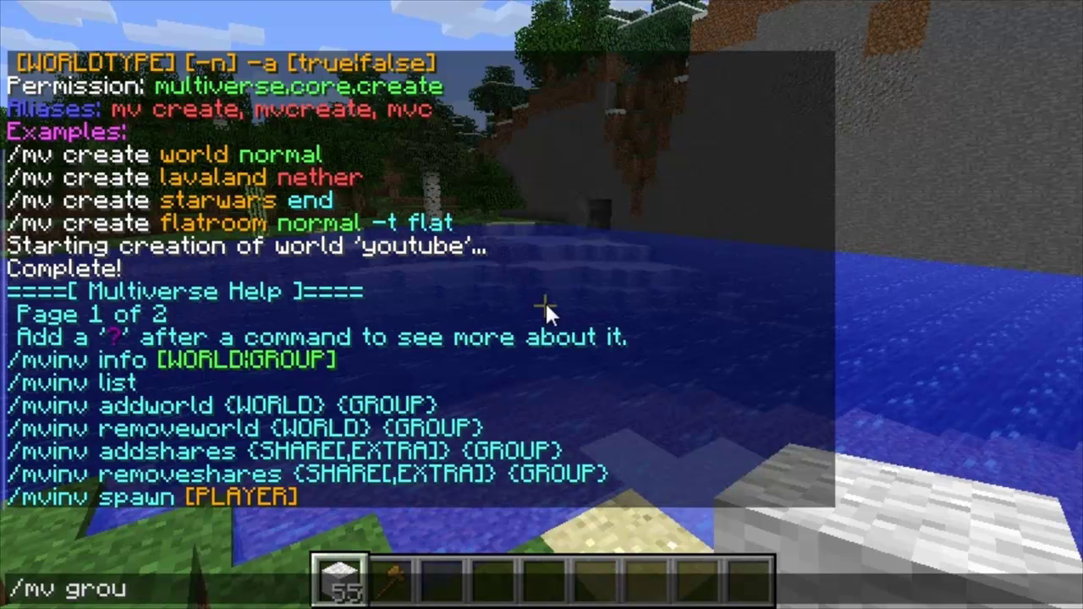
text(inv group)
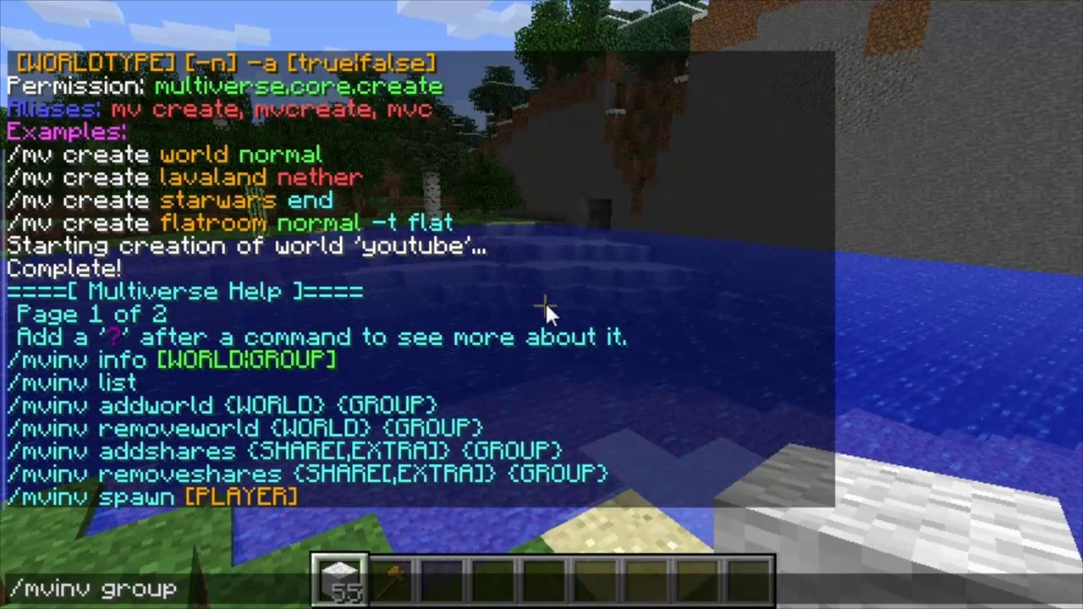
key(Return)
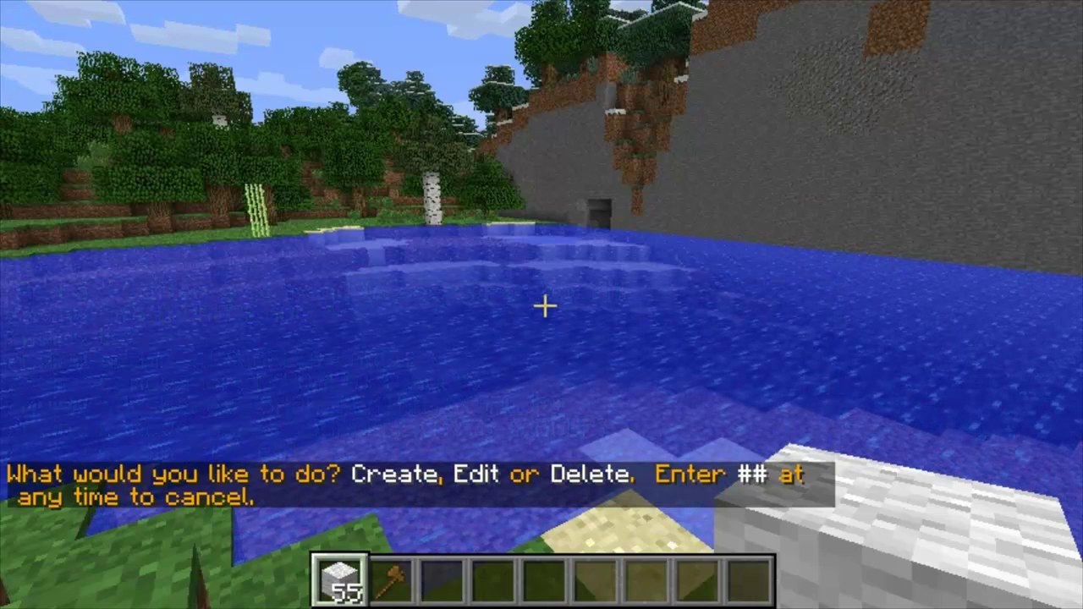
Step: Answer the group editor's questions with edit and choose the group default
text(t)
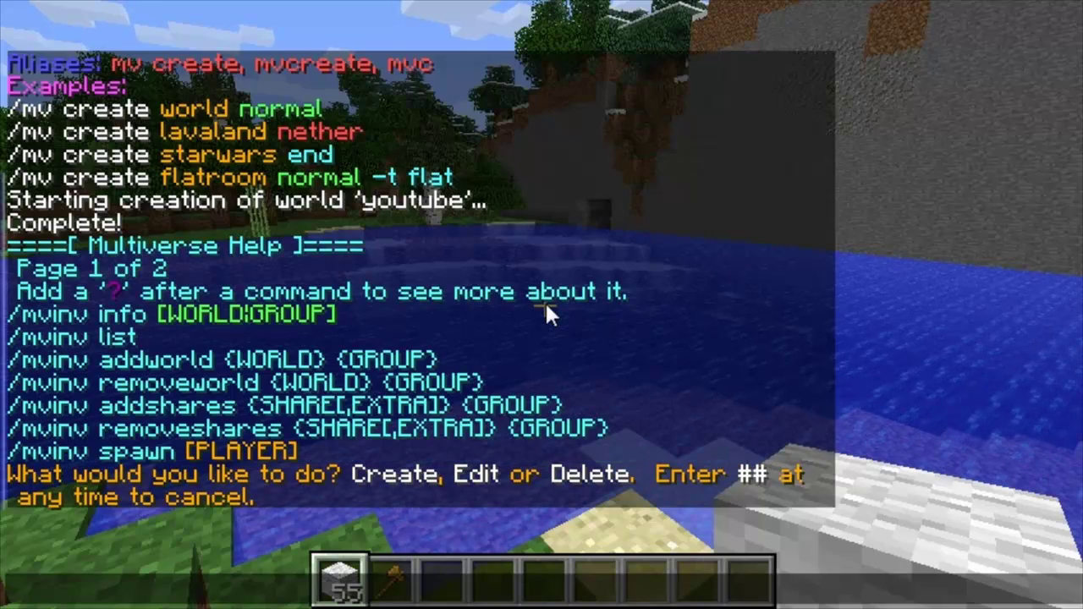
text(edit)
key(Return)
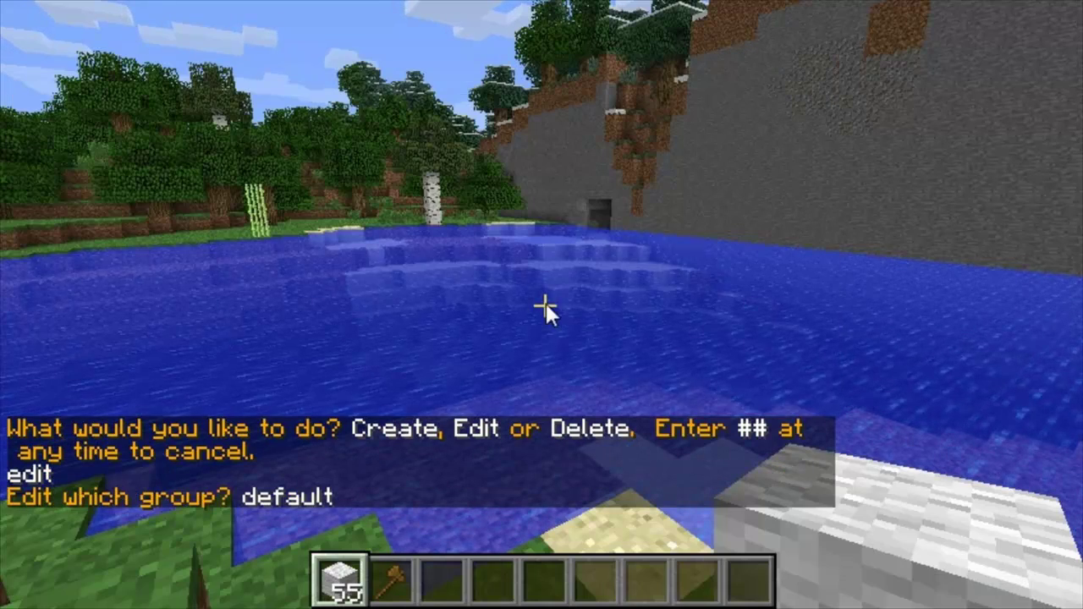
text(tdefault)
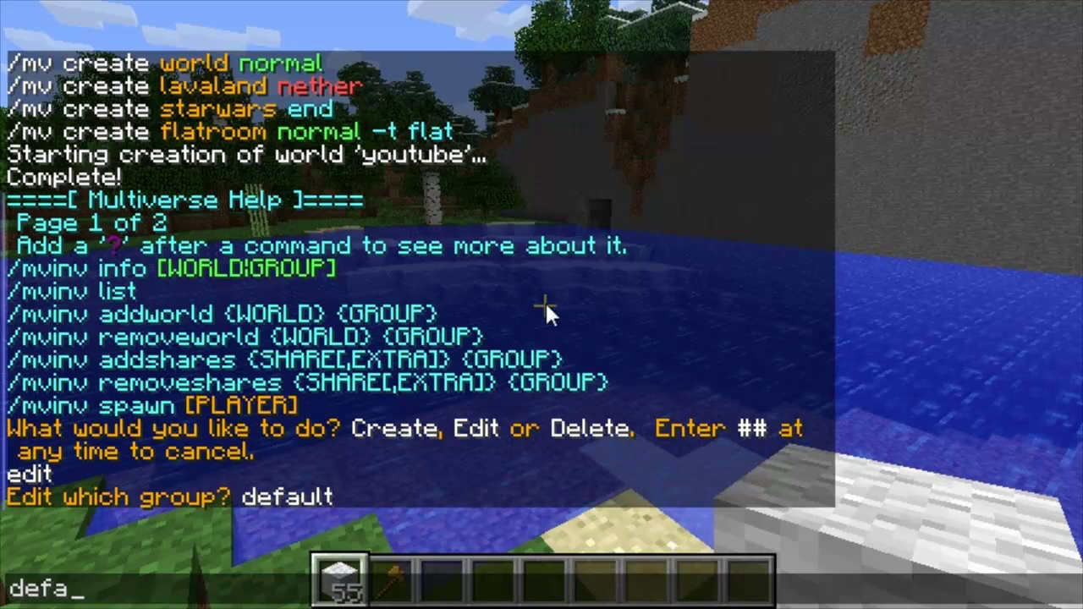
key(Return)
Step: Choose worlds as the setting to change and add the world youtube to the default group
key(t)
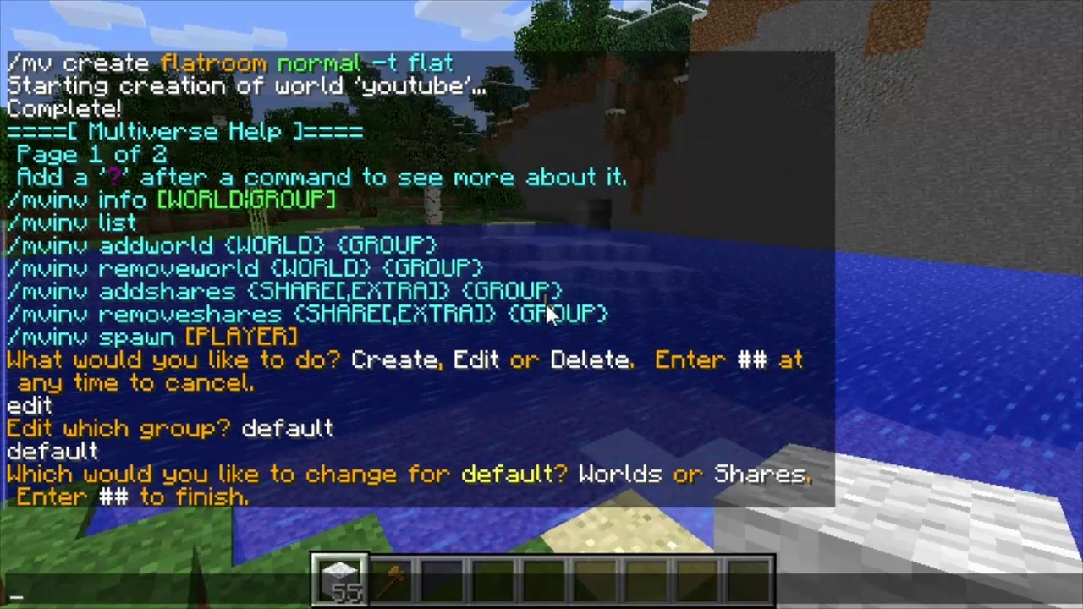
text(worlds)
key(Return)
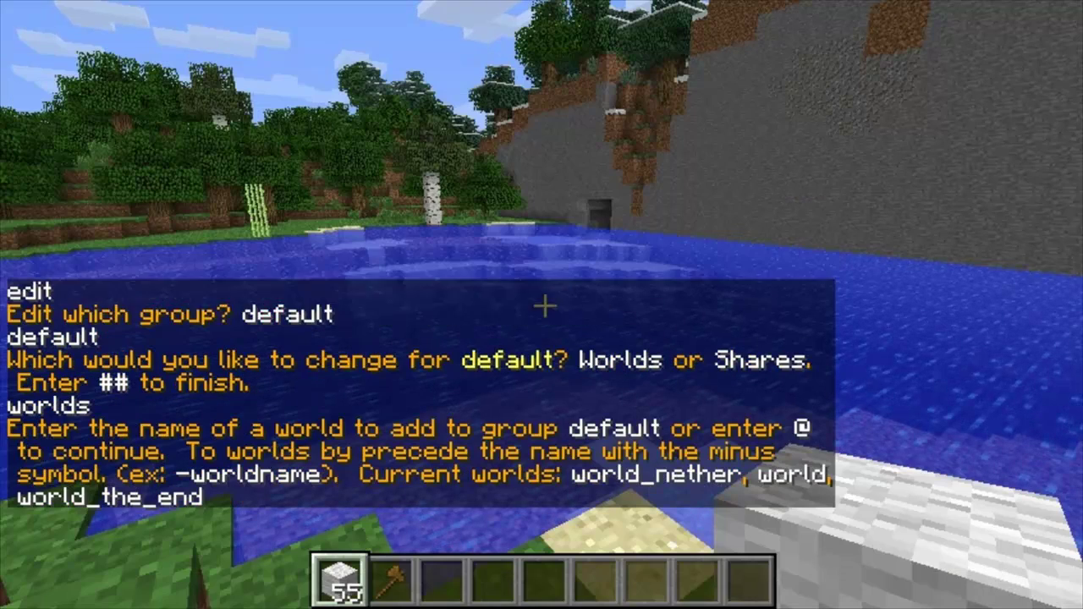
text(tyou)
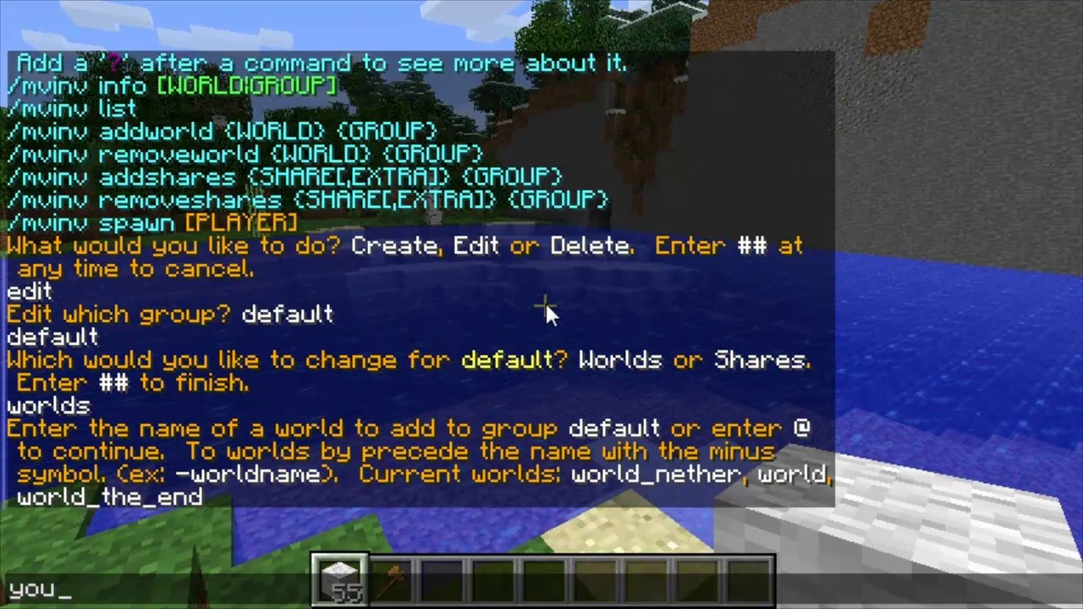
text(tube)
key(Return)
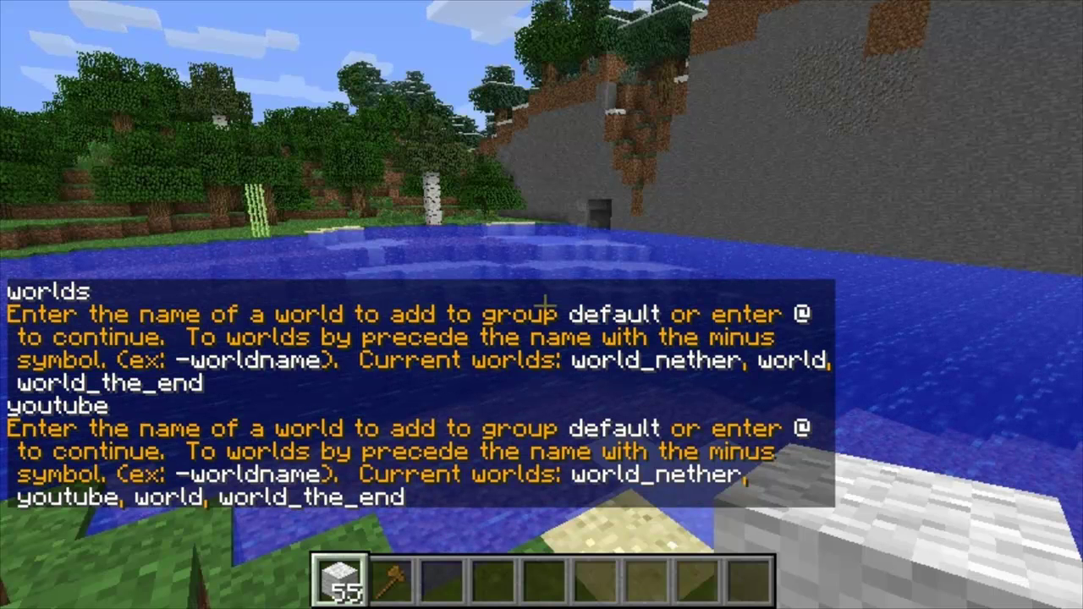
Step: Save the default group's world list with @ and finish the group editor with ##
text(t)
text(@)
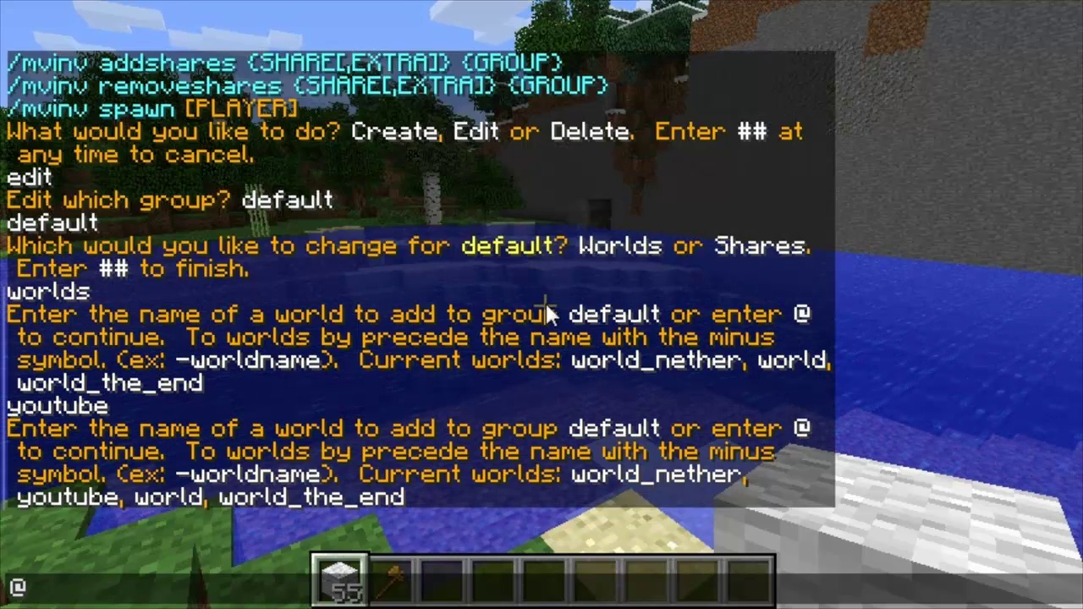
key(Return)
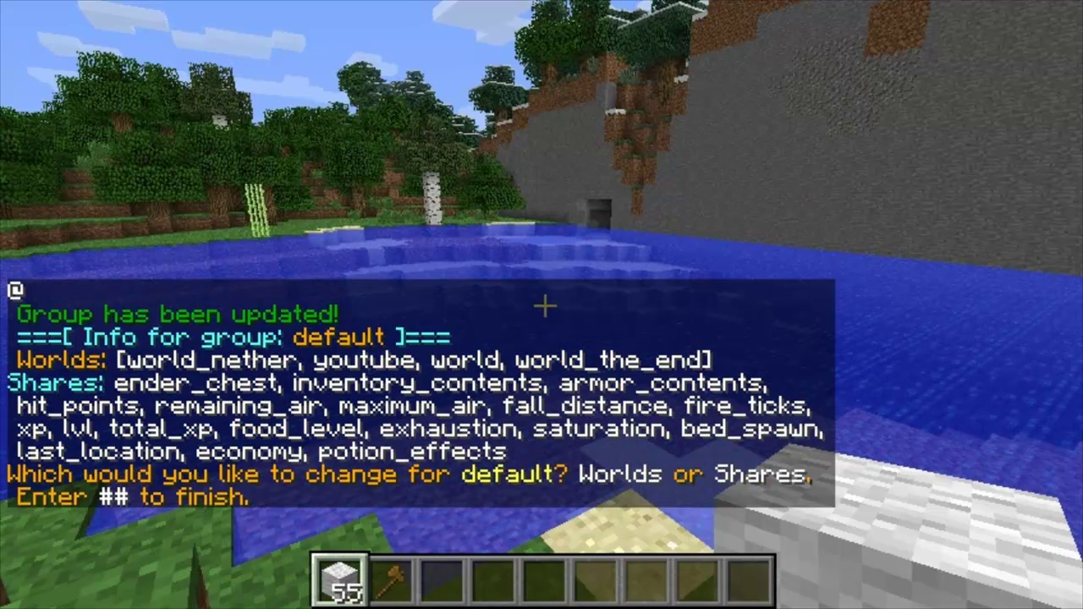
text(t)
text(##)
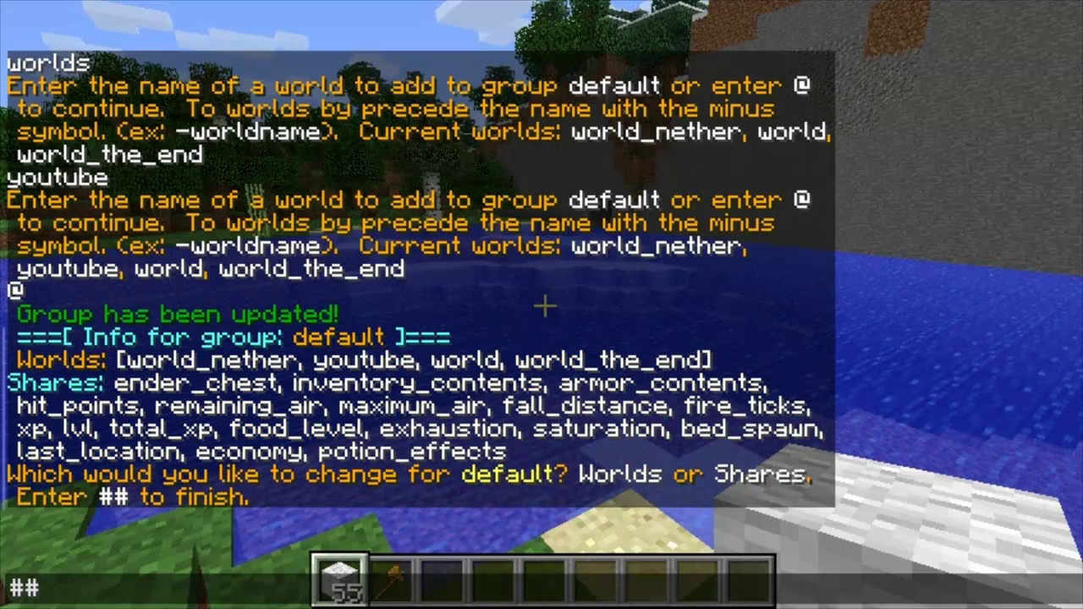
key(Return)
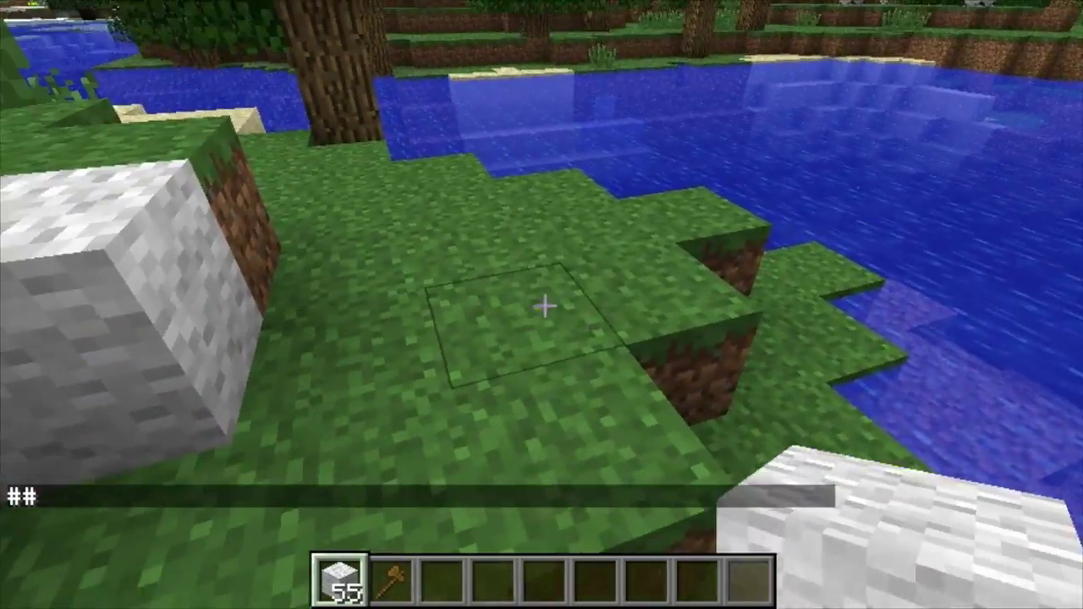
Step: Build a wool portal frame three blocks wide and three blocks high on the grass beside the lake
right_click(541, 305)
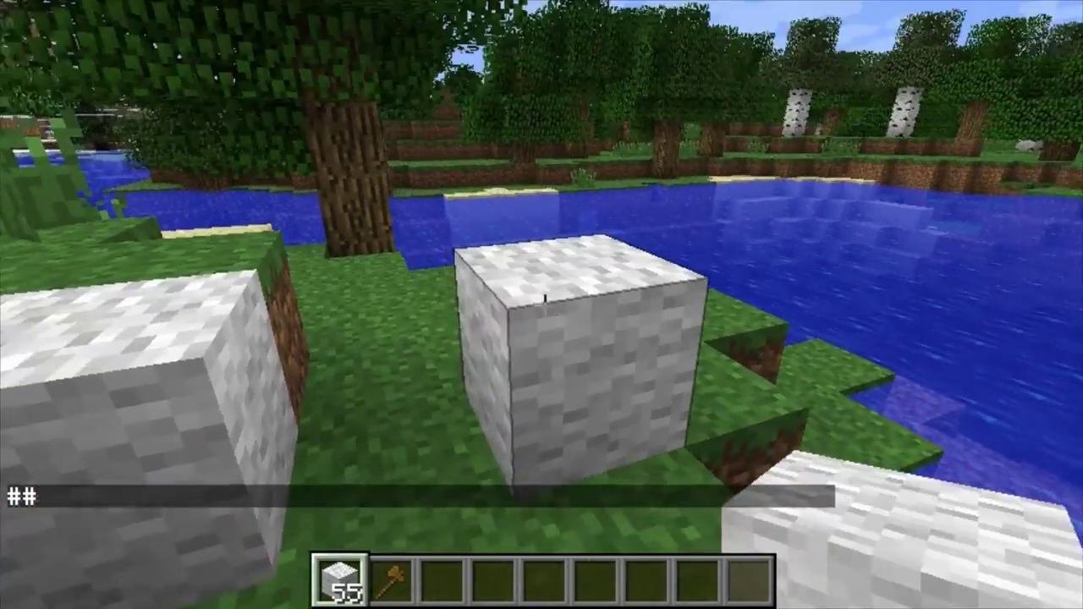
right_click(542, 304)
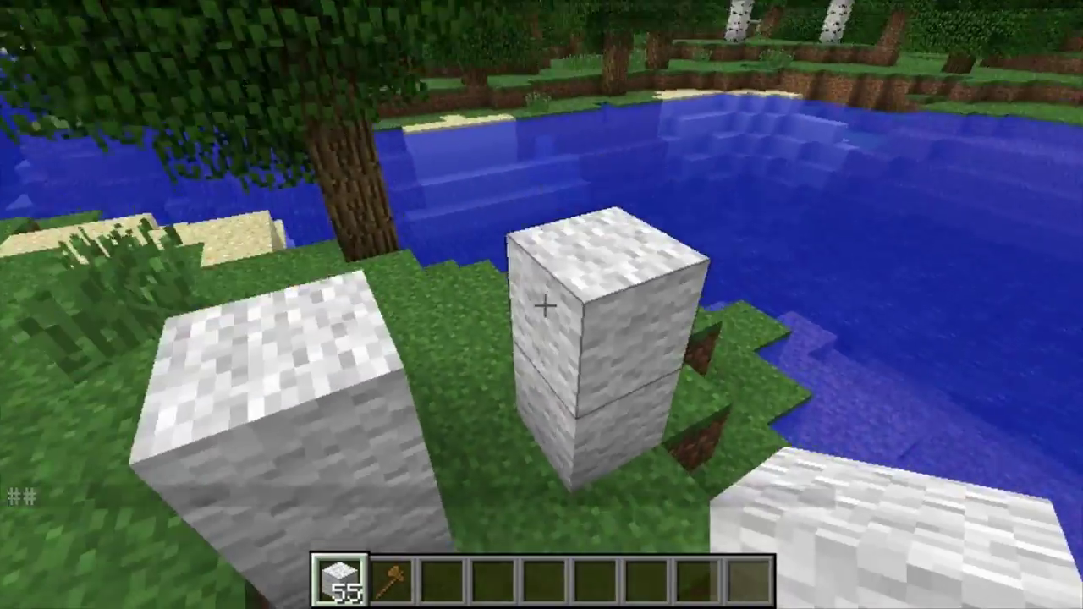
right_click(542, 305)
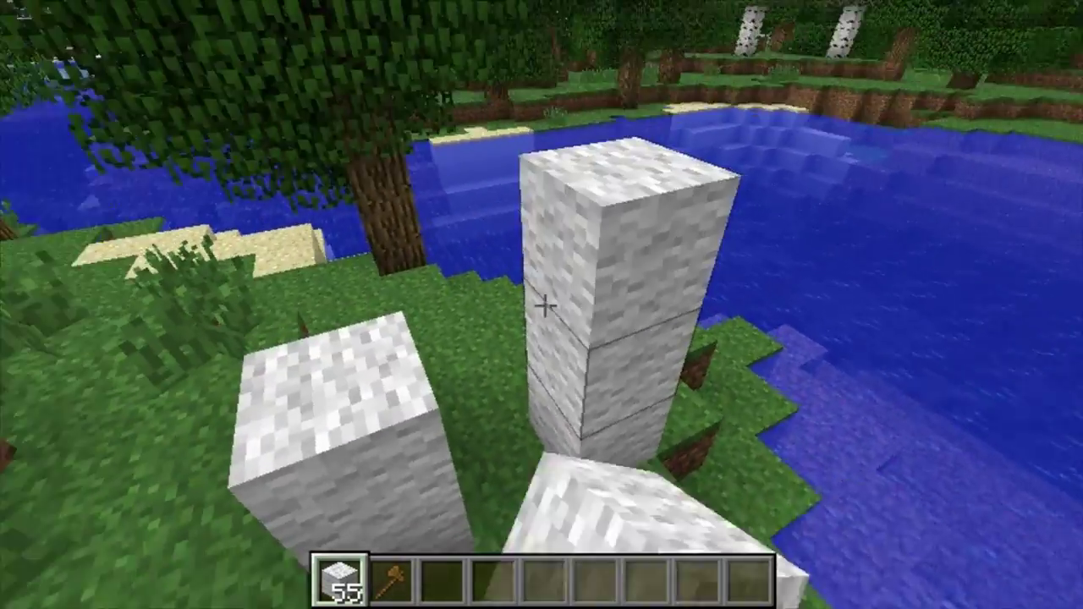
right_click(541, 304)
right_click(542, 305)
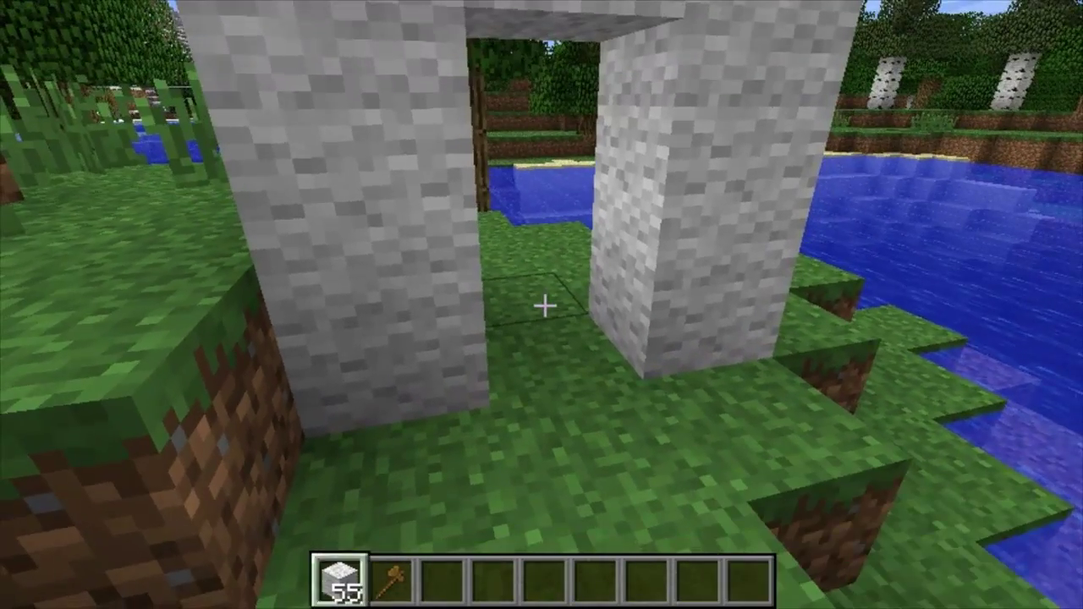
Step: Mark two opposite corners of the wool frame as the portal region with the wooden axe
key(2)
click(541, 305)
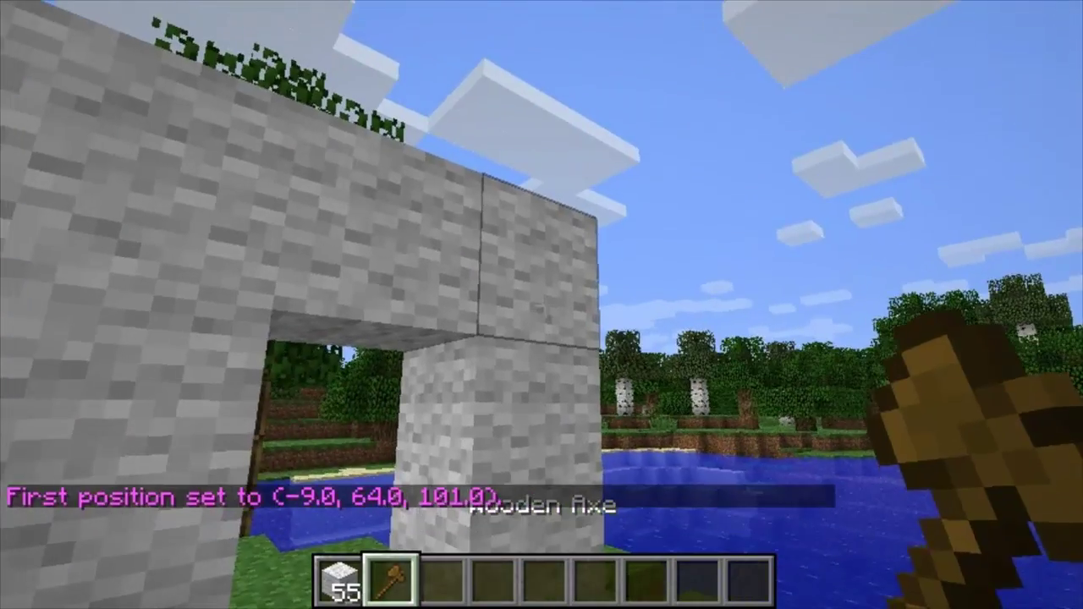
right_click(542, 304)
Step: Create a portal named test1 from the marked region and teleport to the youtube world with /mv tp
key(slash)
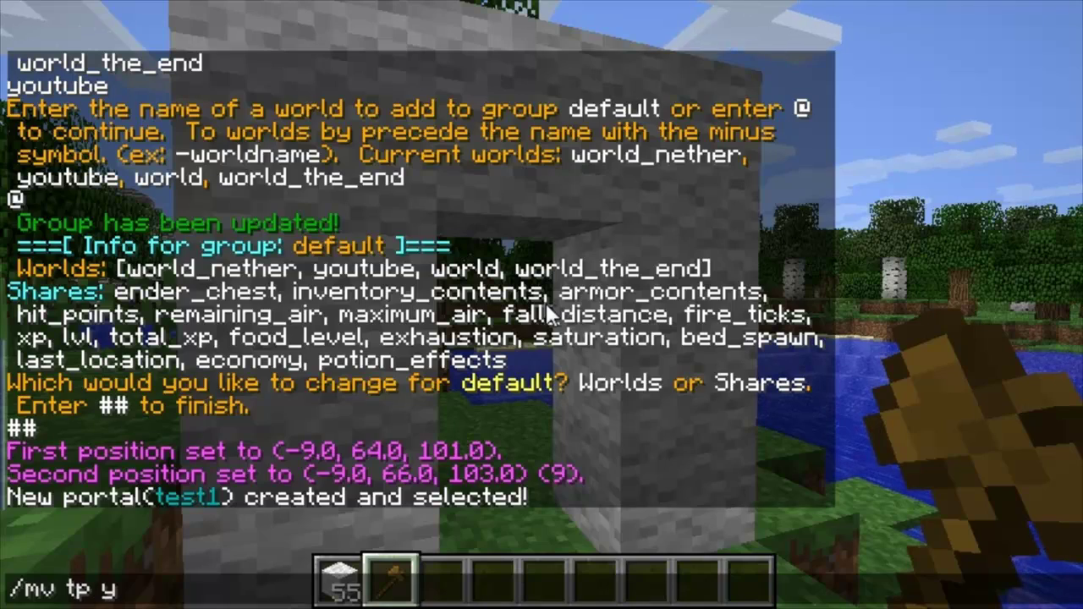
key(Return)
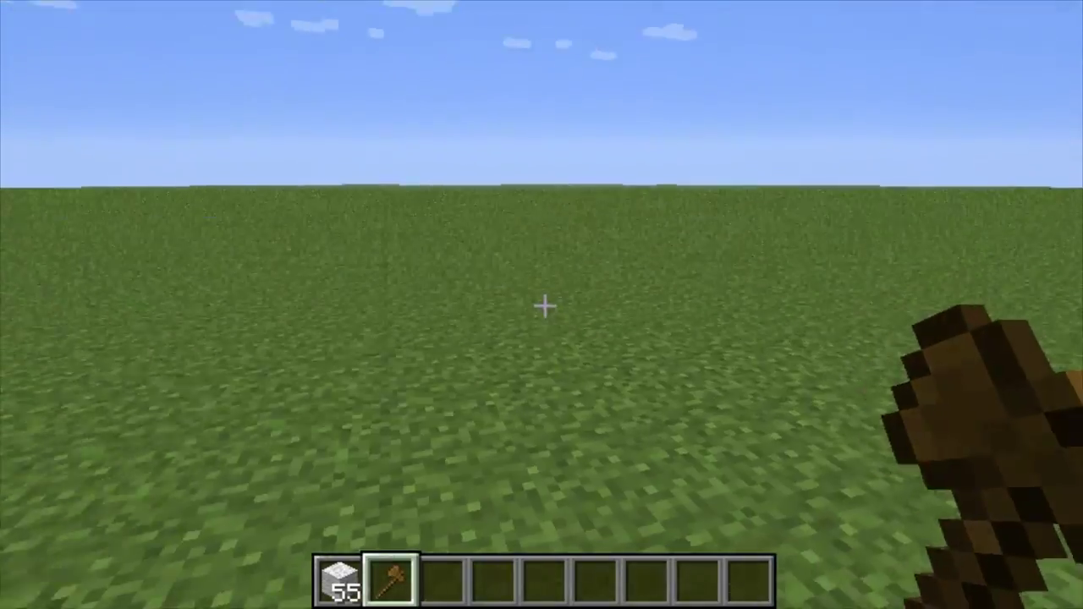
Step: Build a wool portal frame three blocks wide and three high on the flat grass, removing the extra helper block in front
key(1)
right_click(543, 306)
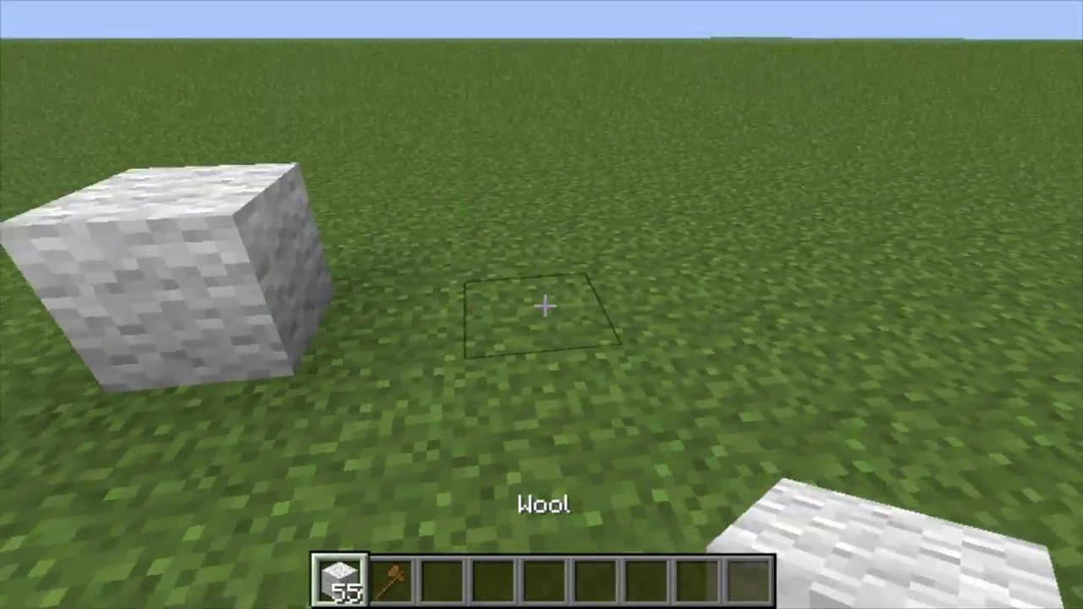
right_click(543, 306)
right_click(543, 305)
right_click(543, 305)
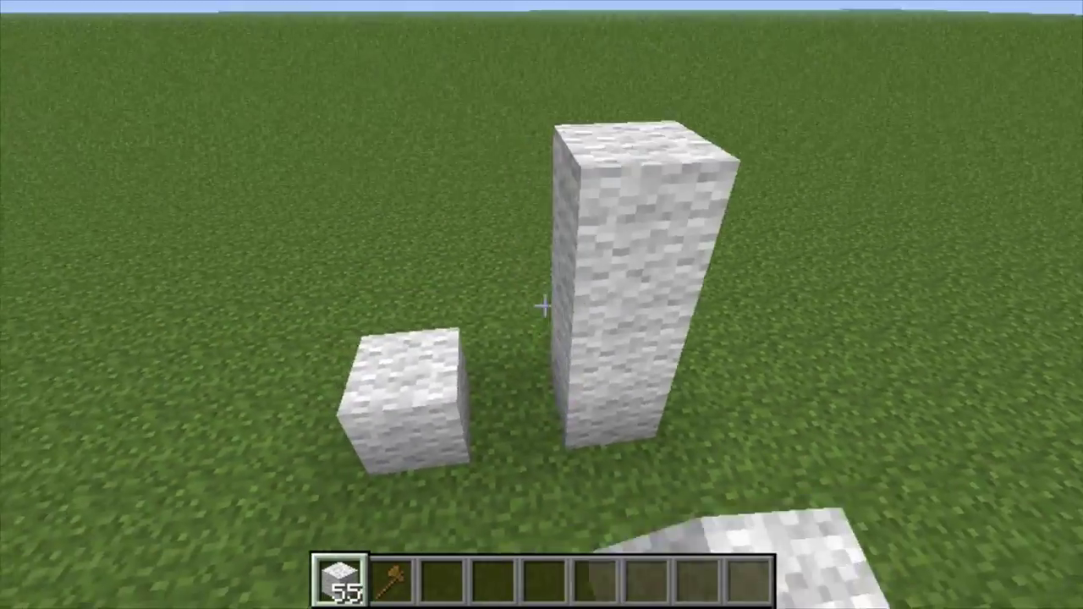
right_click(543, 305)
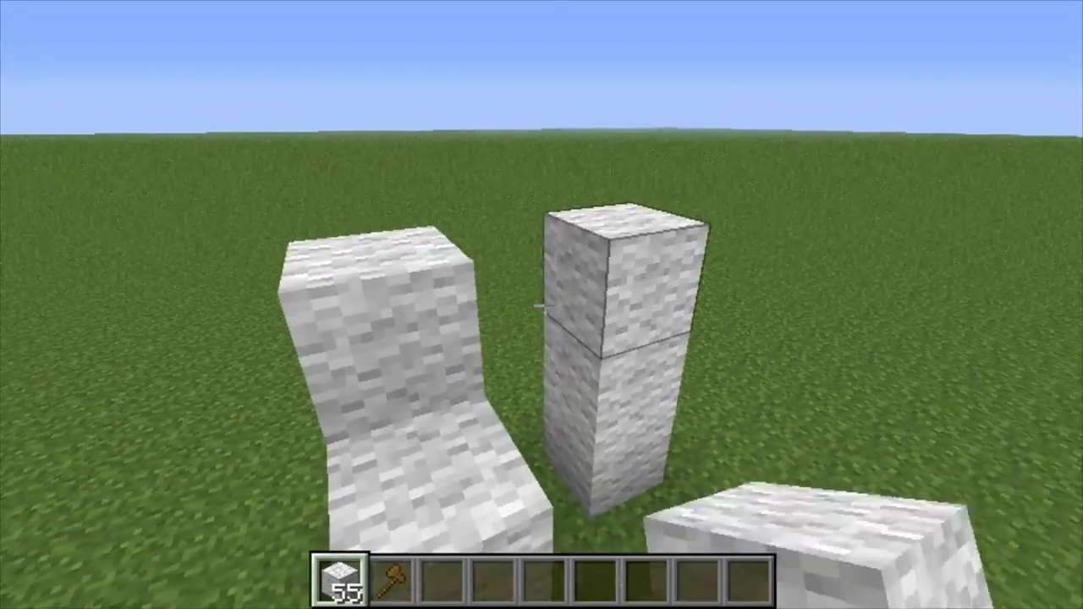
right_click(543, 305)
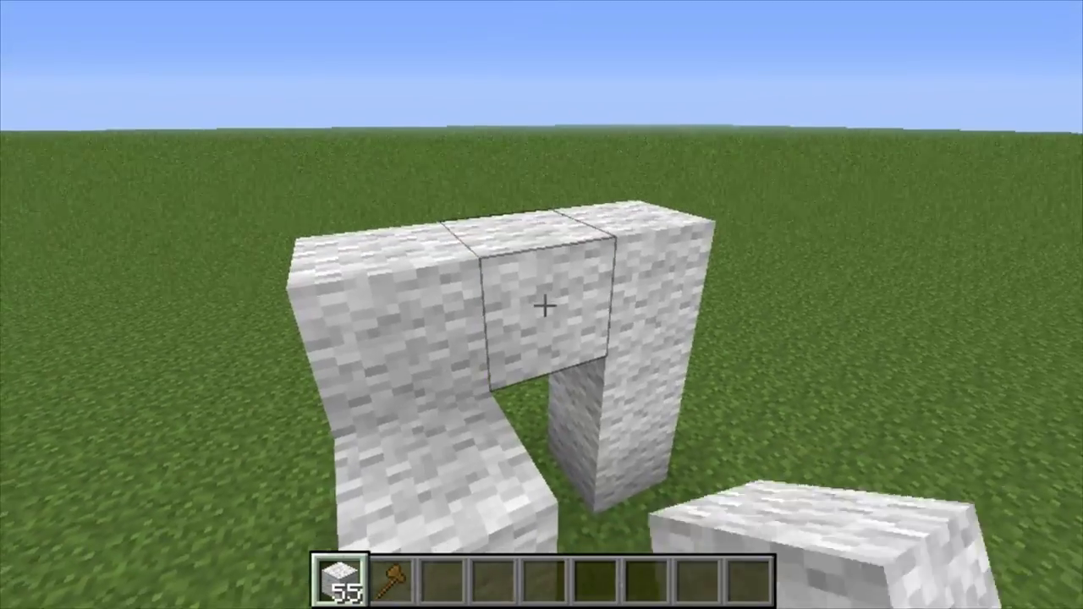
scroll(543, 305, down, 2)
click(543, 305)
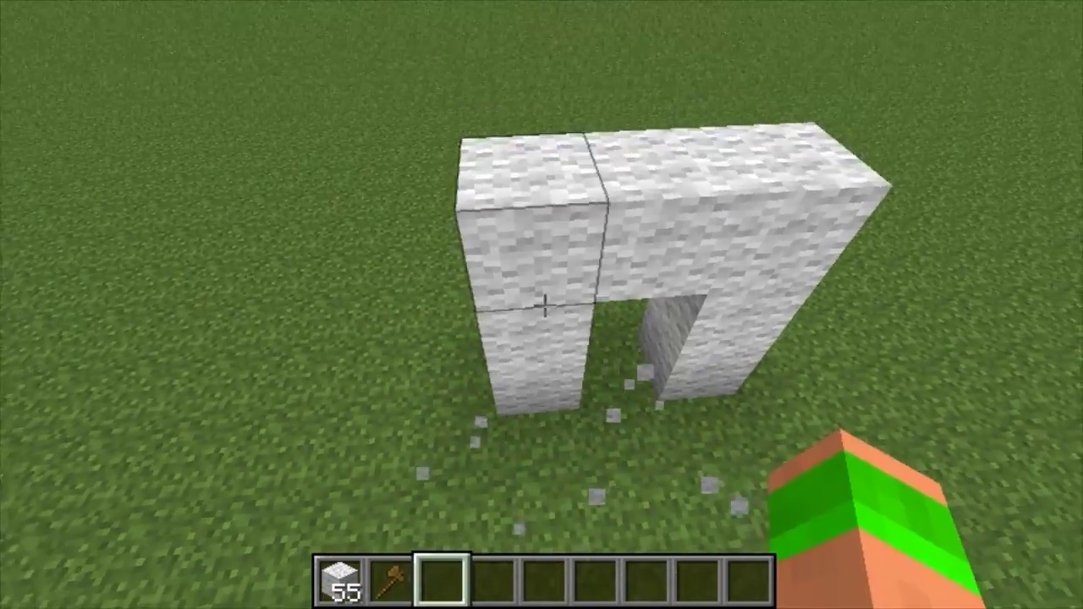
Step: Mark two opposite corners of the new wool frame as the portal region with the wooden axe
key(w)
scroll(543, 306, up, 1)
click(543, 305)
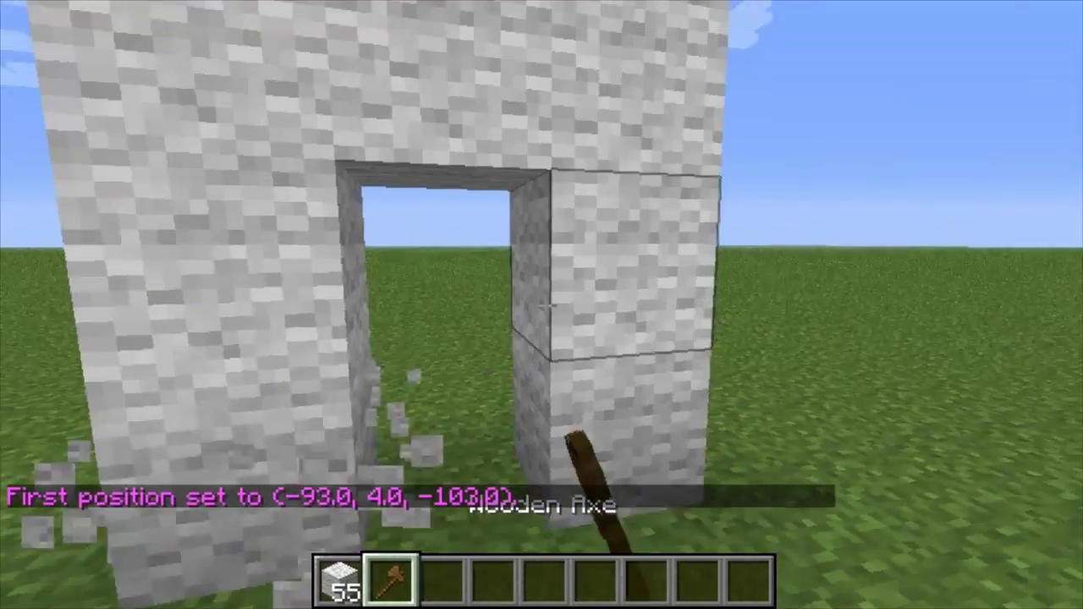
right_click(543, 306)
Step: Create a portal named test2 from the marked region with /mvp create
key(t)
key(Up)
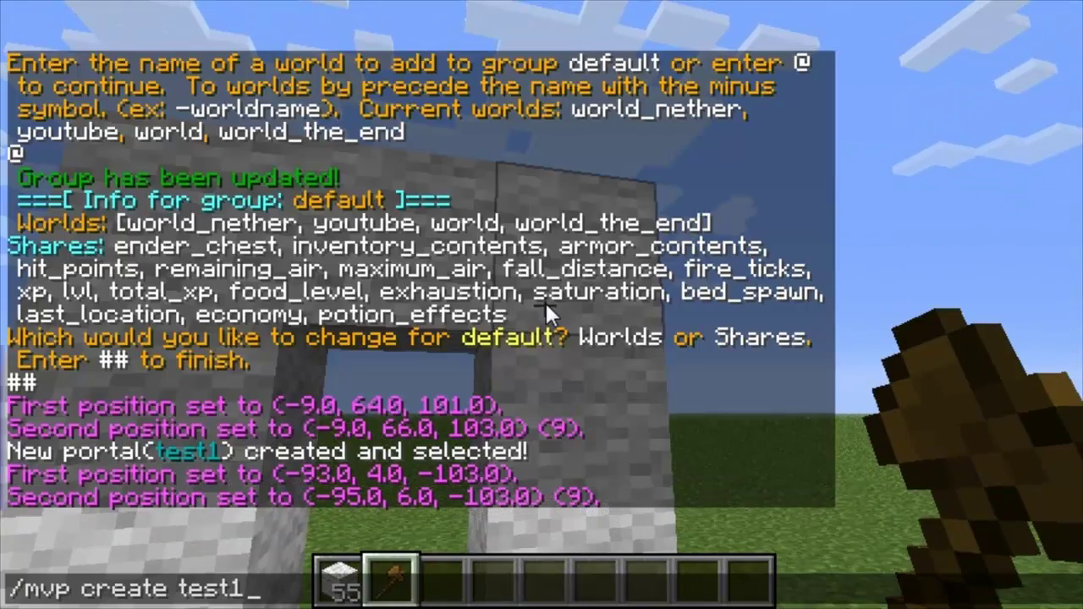
key(BackSpace)
text(2)
key(Return)
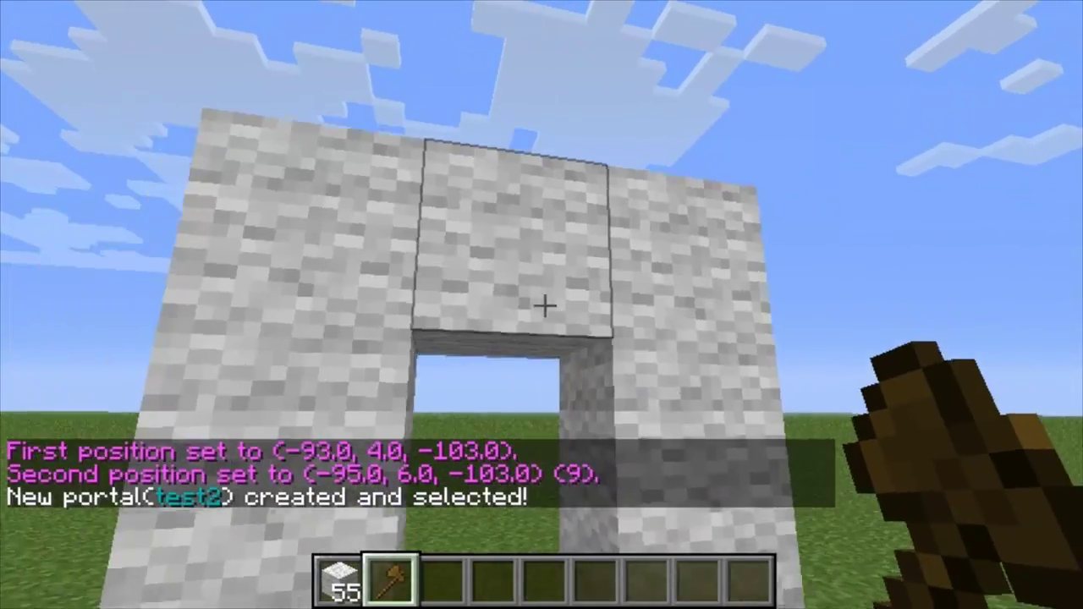
Step: Select the portal test1 with /mvp select
key(slash)
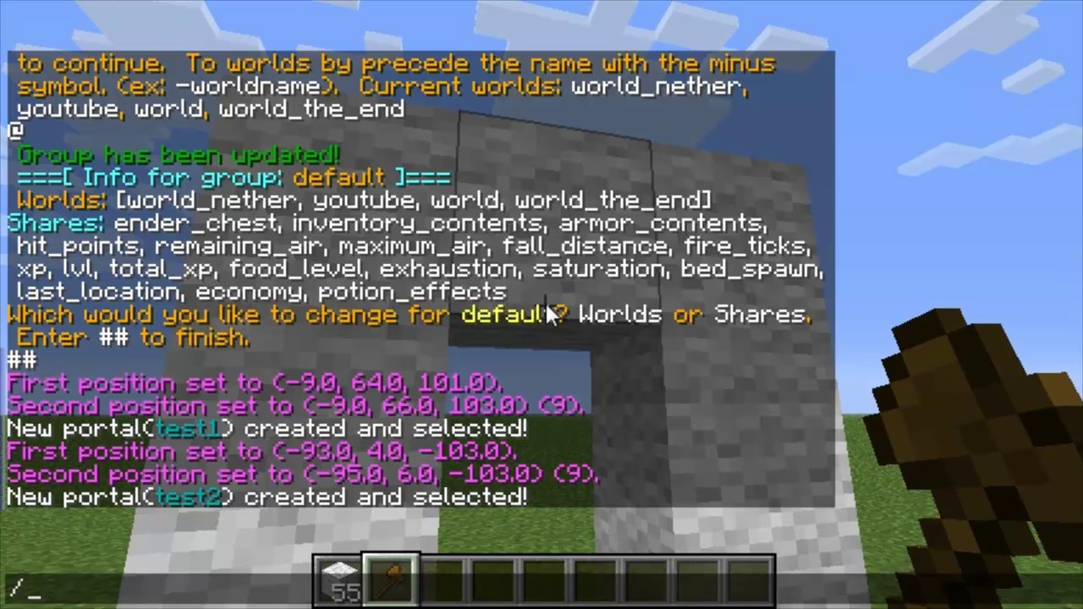
text(mvp m)
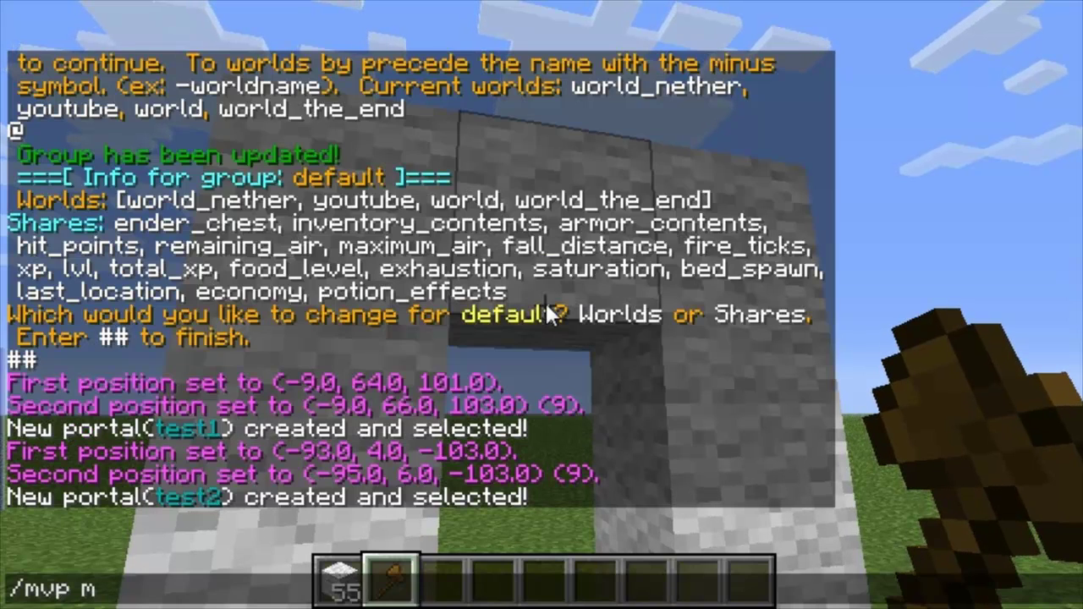
text(o)
key(BackSpace)
key(BackSpace)
text(set)
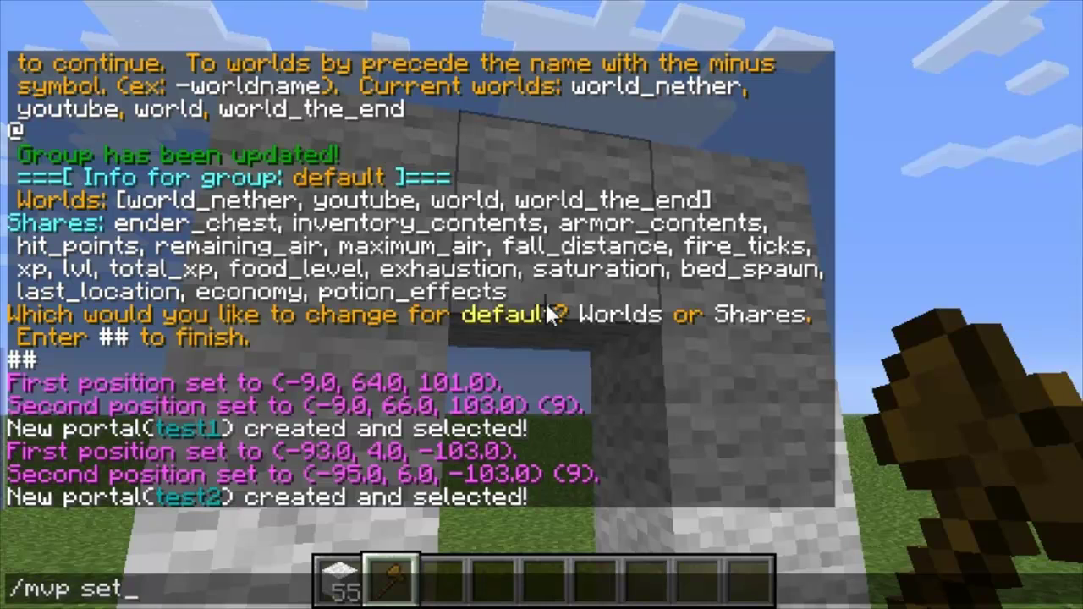
key(BackSpace)
text(lect p)
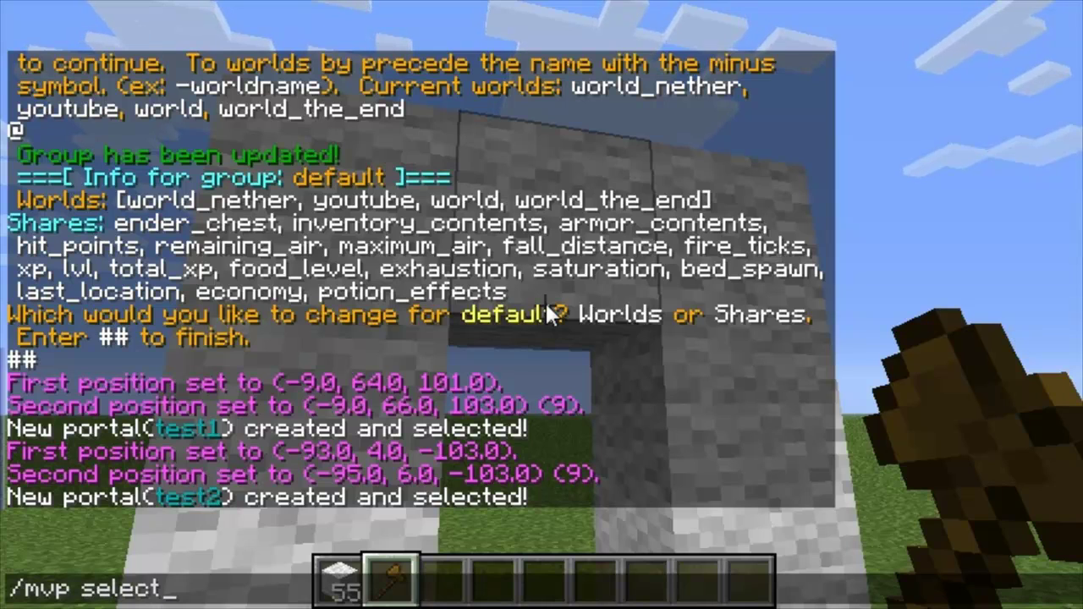
text(ort)
key(BackSpace)
key(BackSpace)
key(BackSpace)
key(BackSpace)
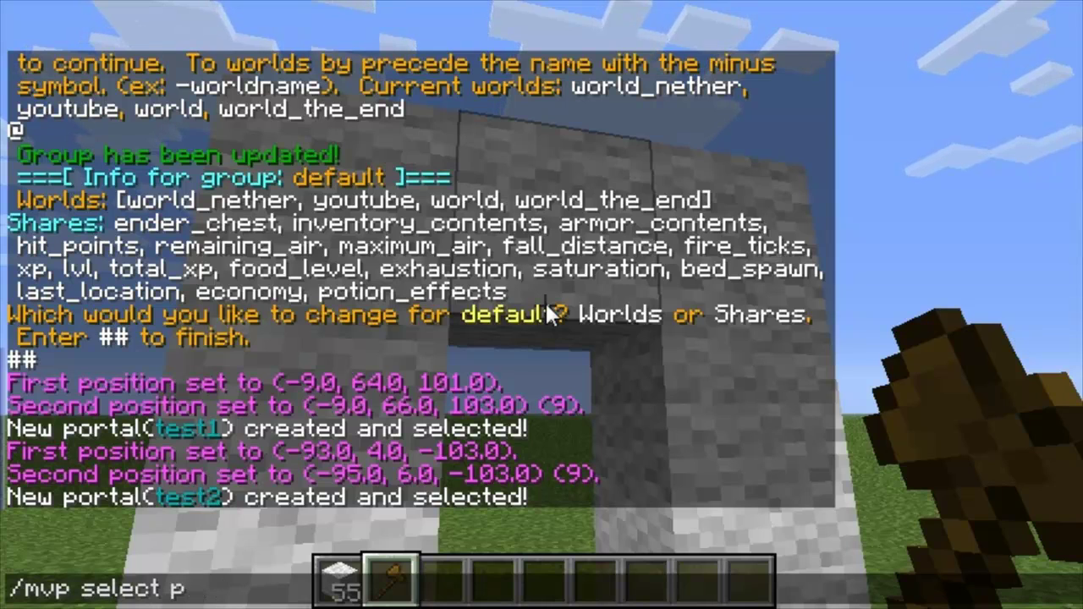
text(test1)
key(Return)
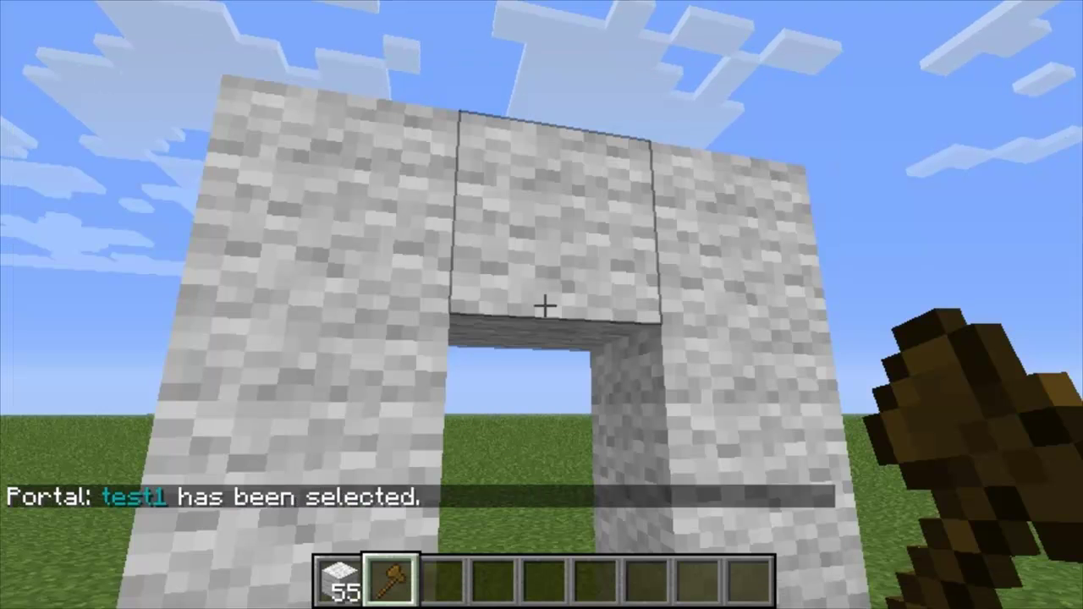
Step: Set the selected portal's destination to p:test2 with /mvp modify dest
text(/m)
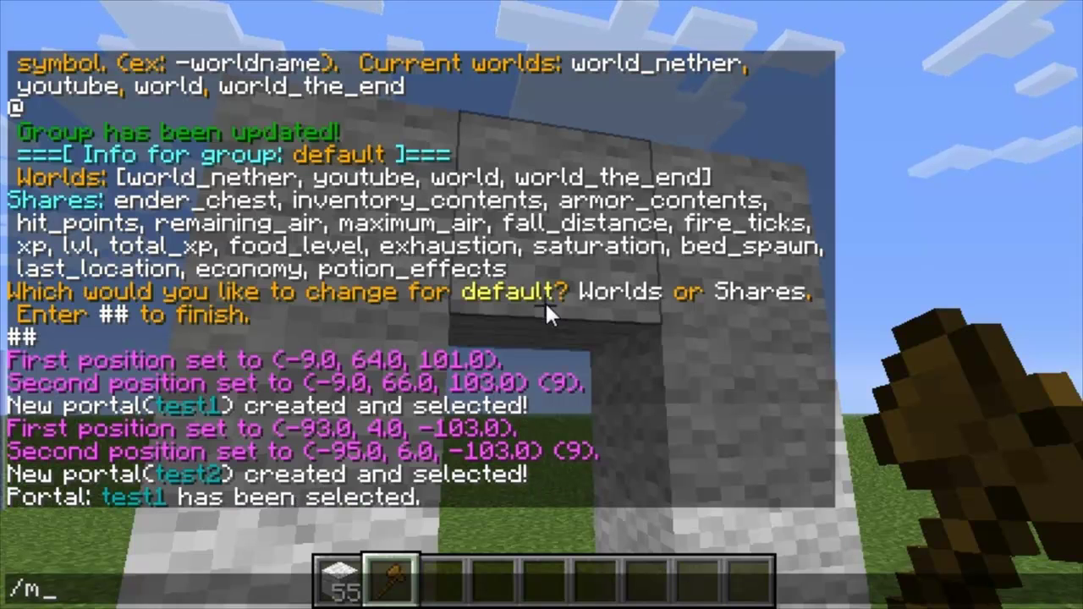
text(vp modif)
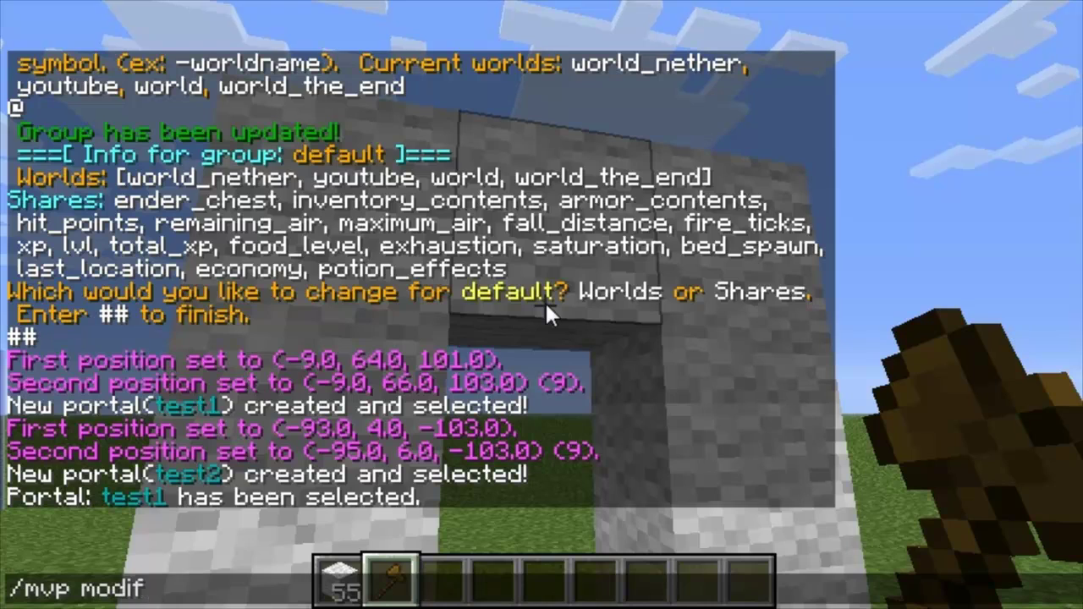
text(y dest)
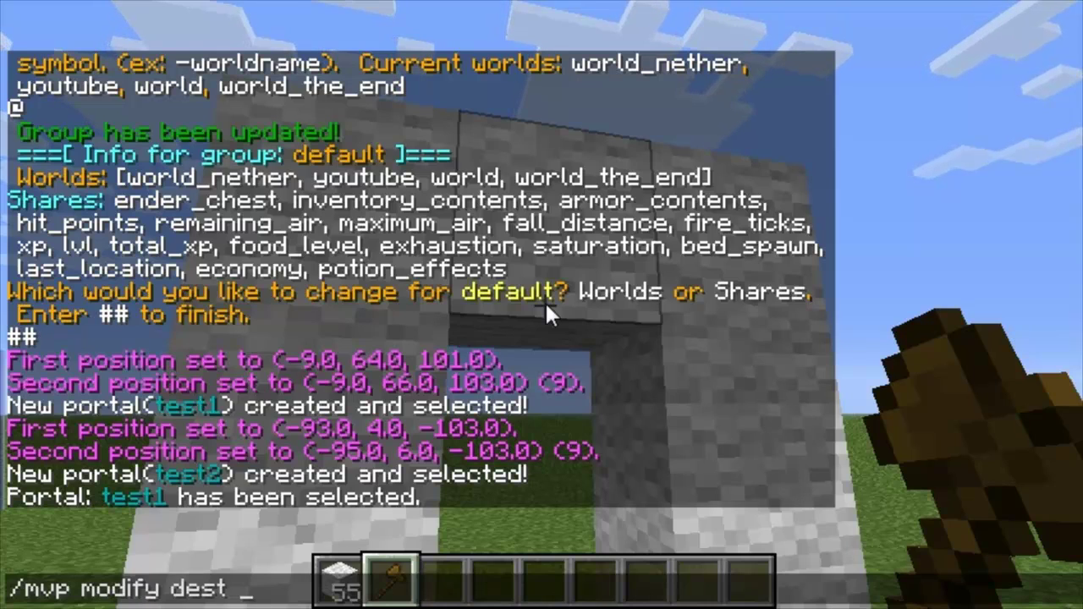
text( P)
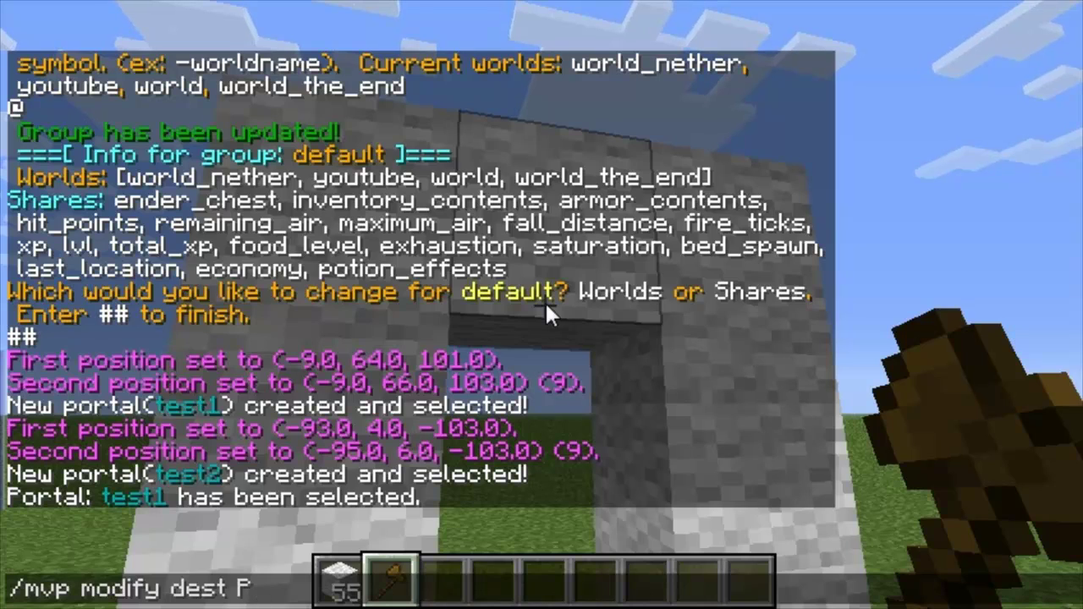
key(BackSpace)
text(p:)
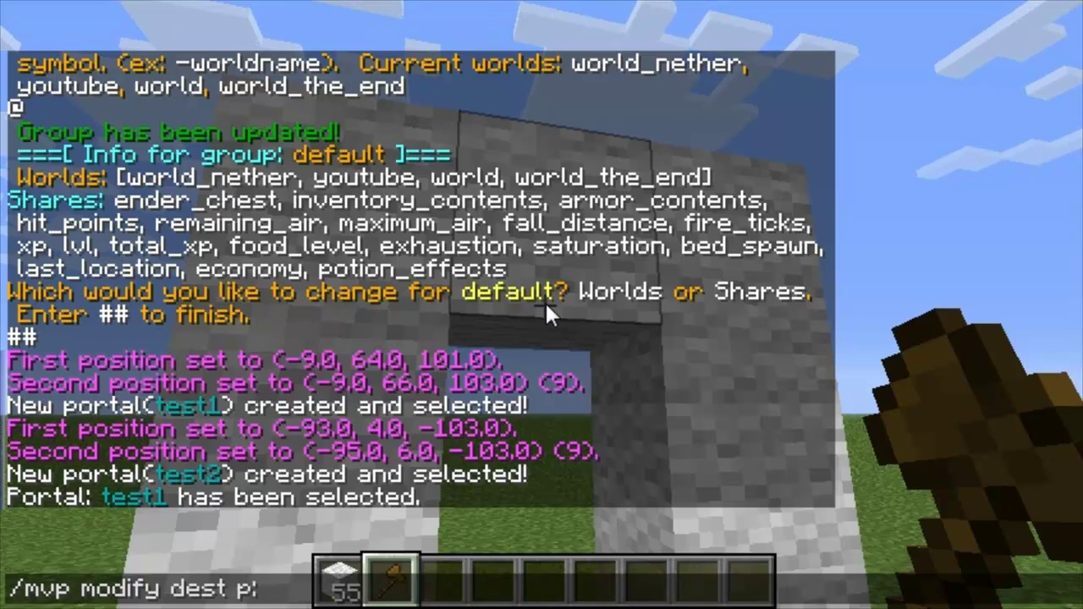
text(test2)
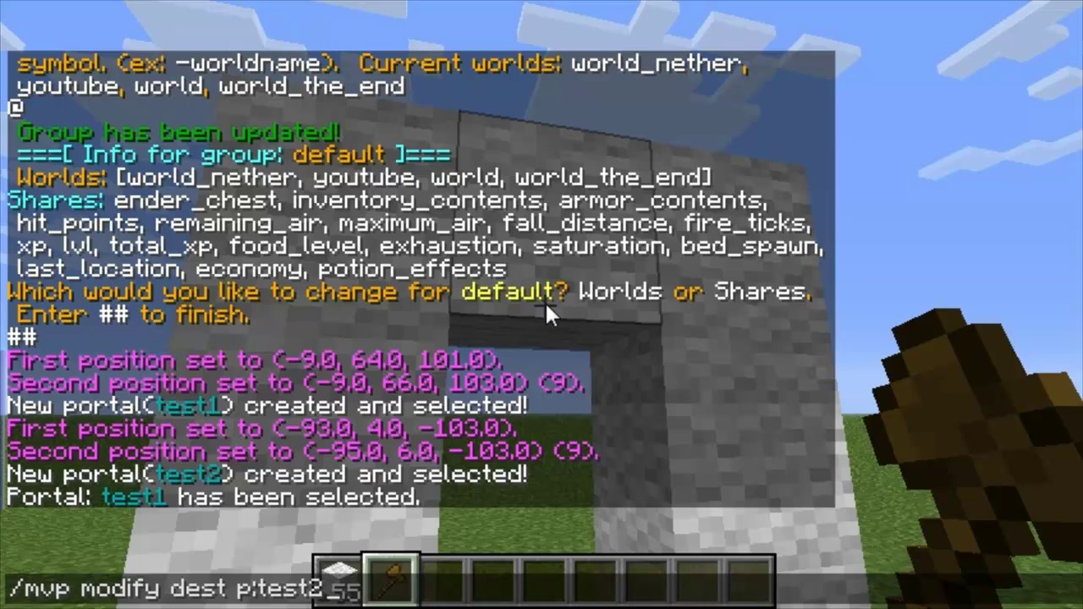
key(Return)
Step: Select the portal test2 by reusing the earlier /mvp select command
key(t)
key(Up)
key(Up)
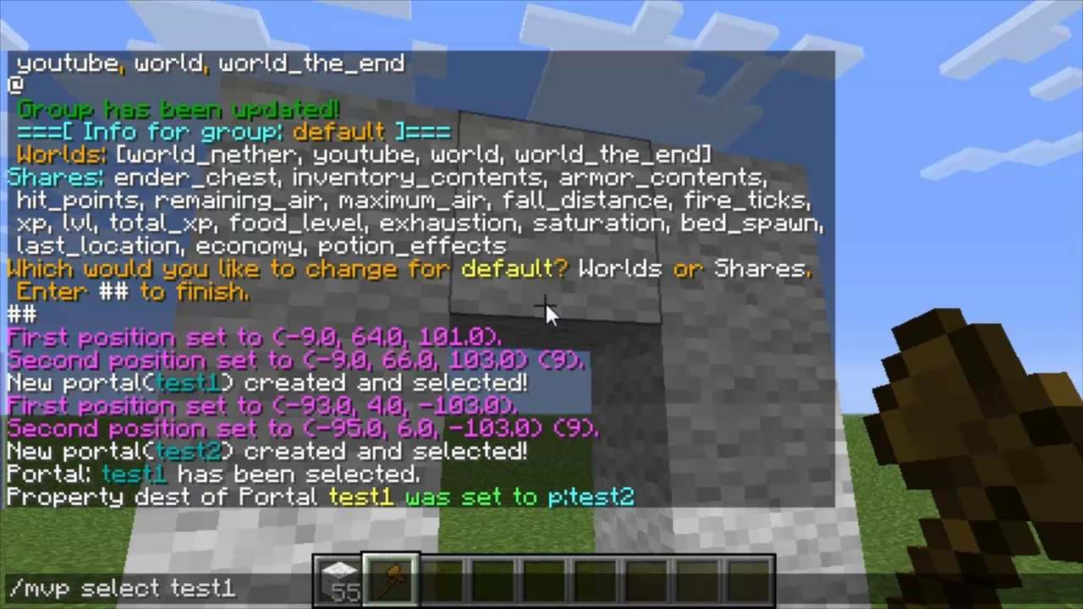
key(BackSpace)
text(2)
key(Return)
Step: Set the destination of portal test2 to p:test1 by reusing the /mvp modify dest command
key(t)
key(Up)
key(Up)
key(BackSpace)
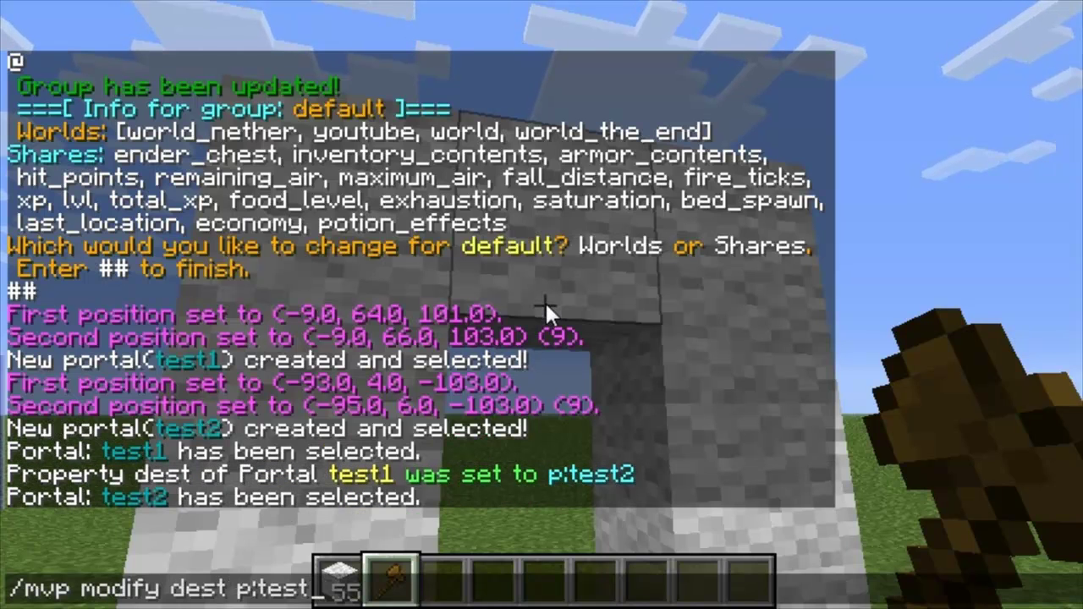
text(1)
key(Return)
Step: Walk through the test2 portal and return through test1 to test the link in both directions
scroll(545, 306, down, 1)
key(w)
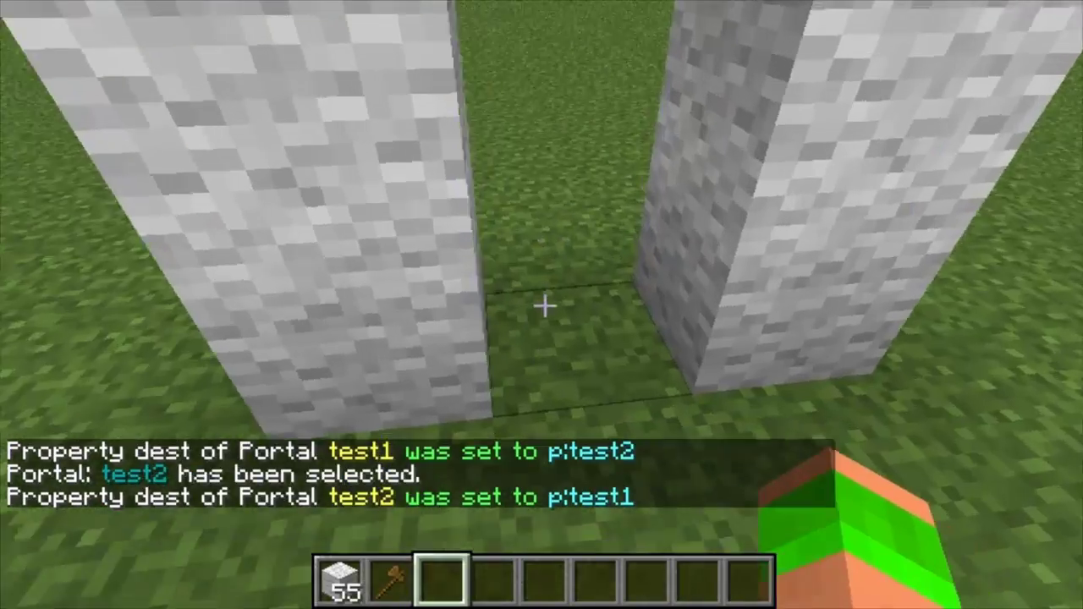
key(s)
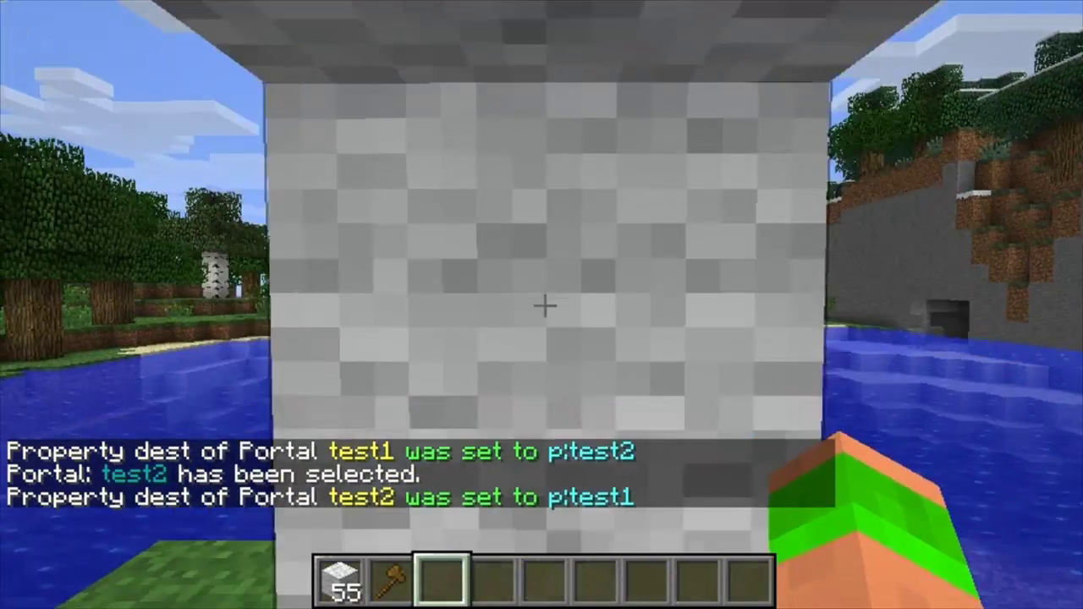
key(a)
key(w)
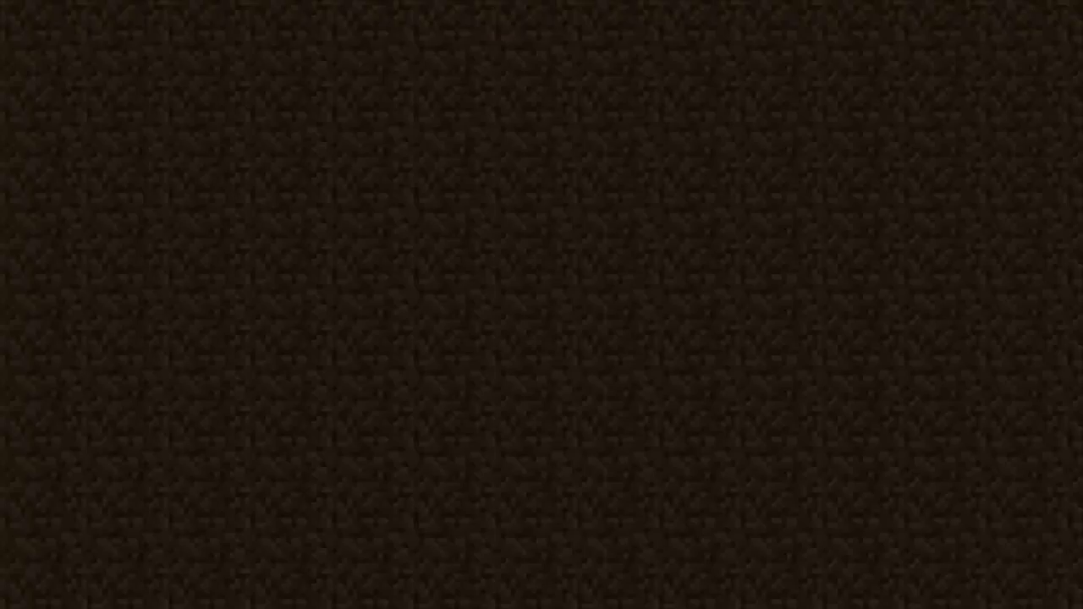
key(s)
Step: Throw four wool blocks from the inventory onto the ground in the flat world
scroll(544, 305, up, 2)
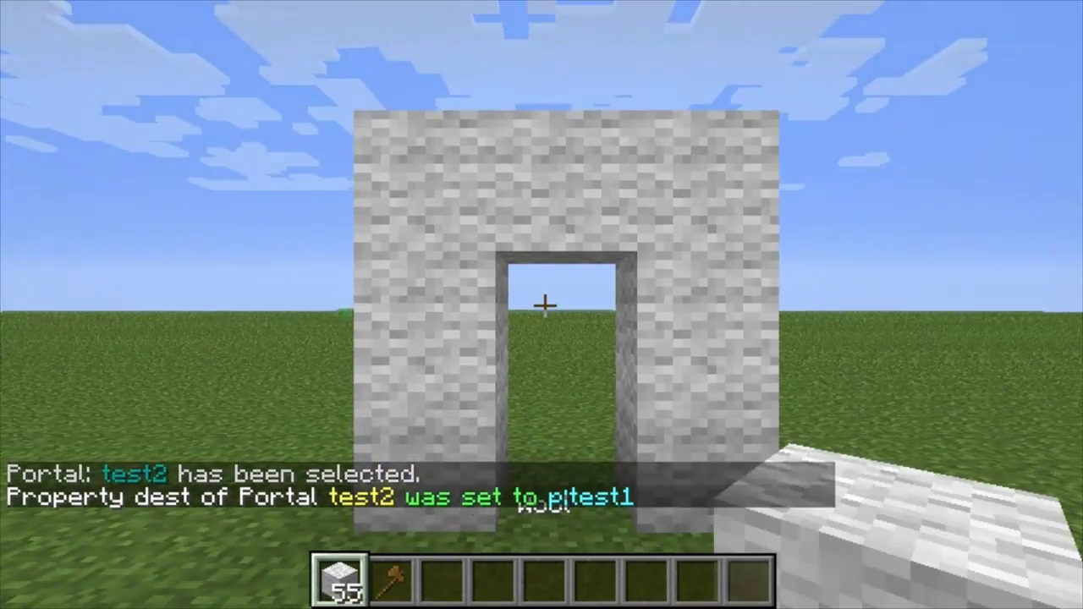
key(q)
key(q)
key(q)
key(q)
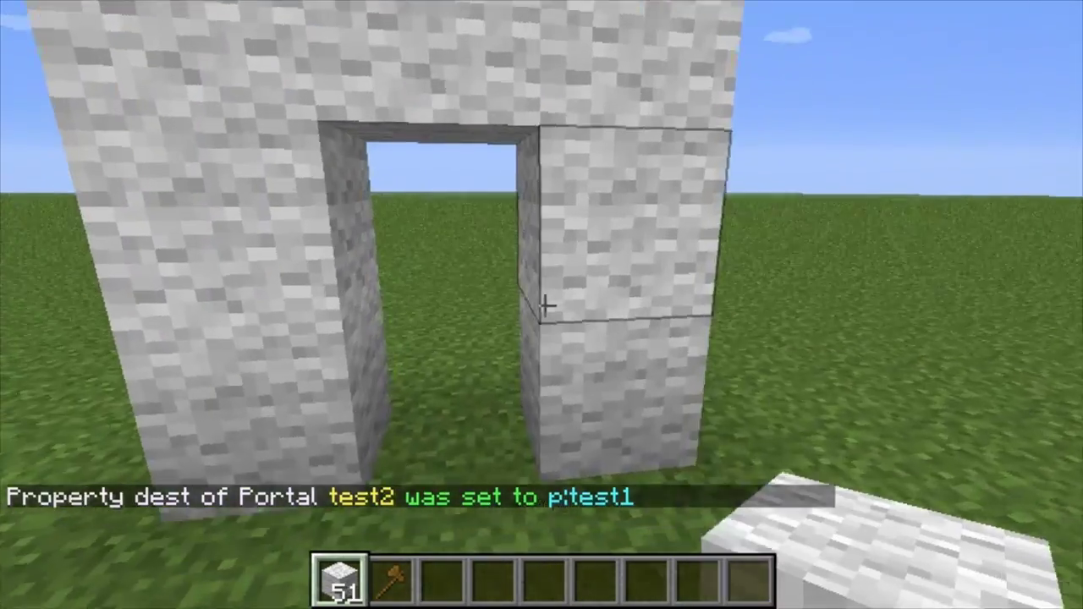
Step: Walk through the test2 portal to the lakeside world and step out of the frame there to check the shared inventory
key(w)
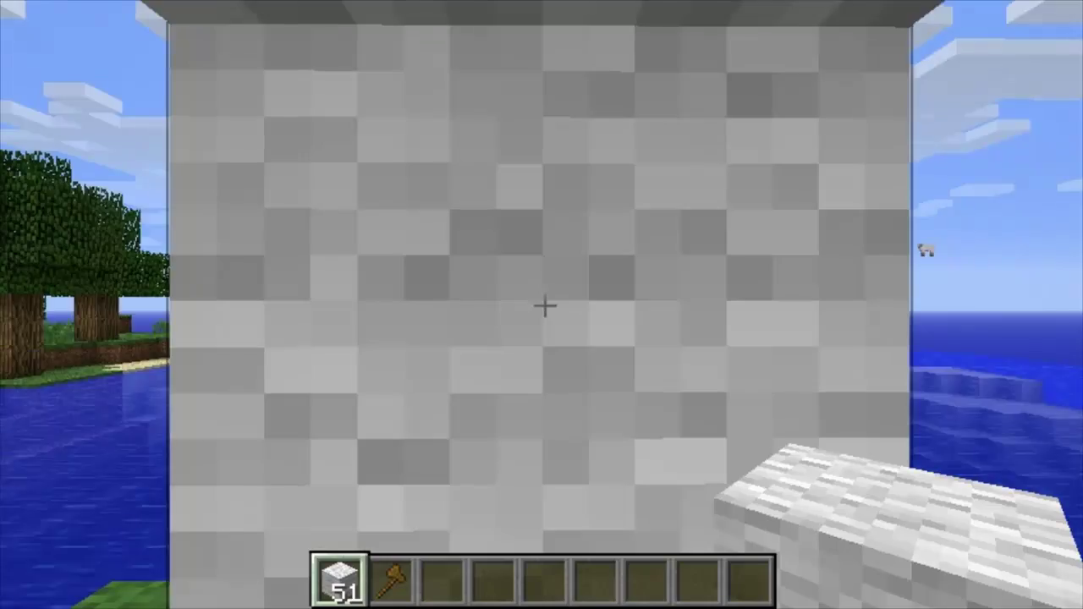
key(s)
key(d)
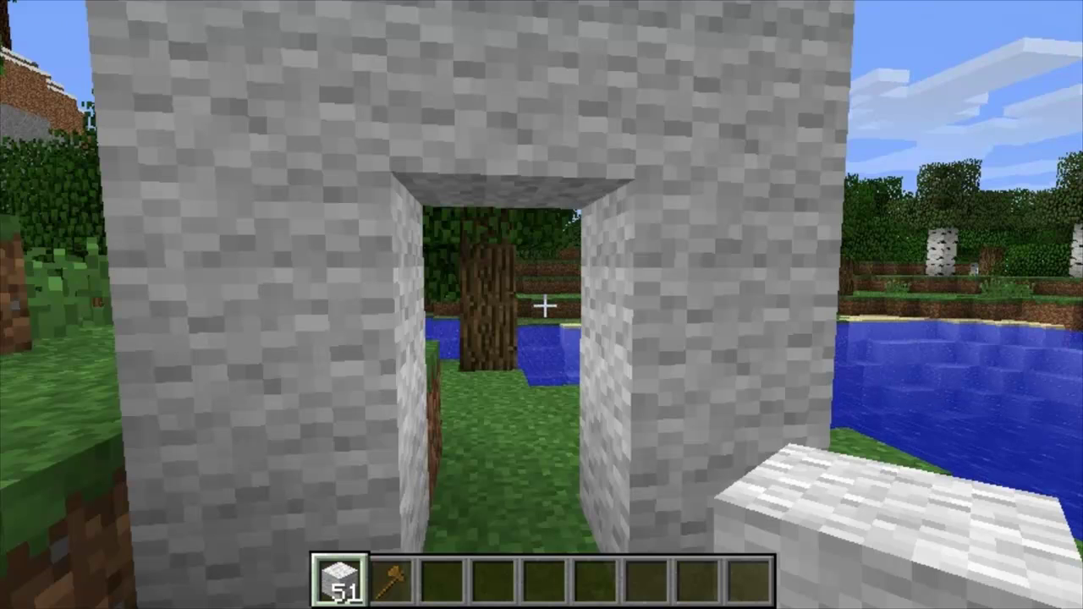
Step: Run /mvinv group and choose to edit the default group
key(slash)
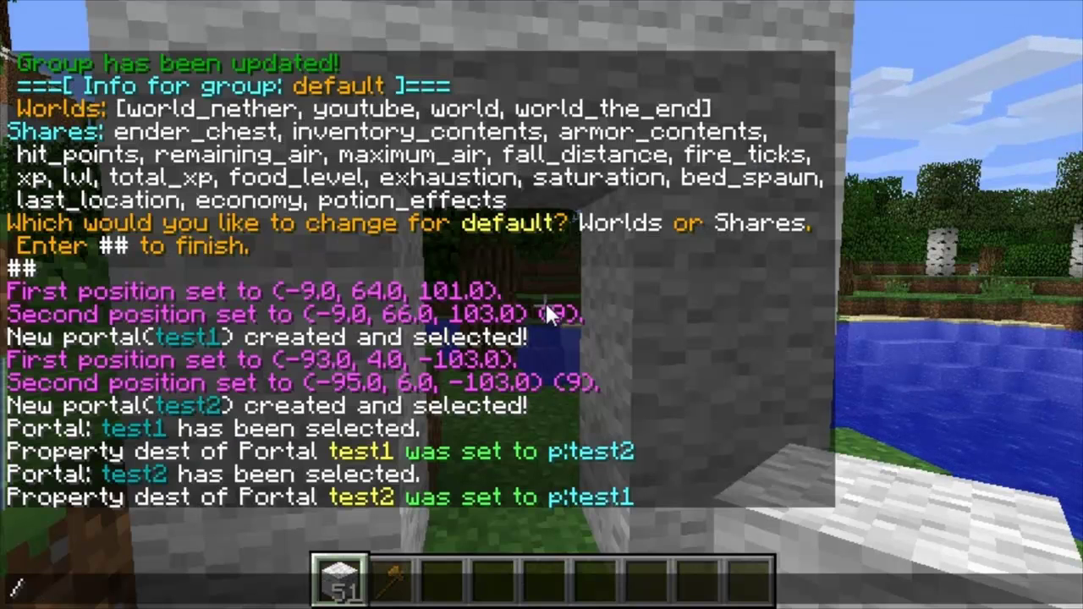
text(mv)
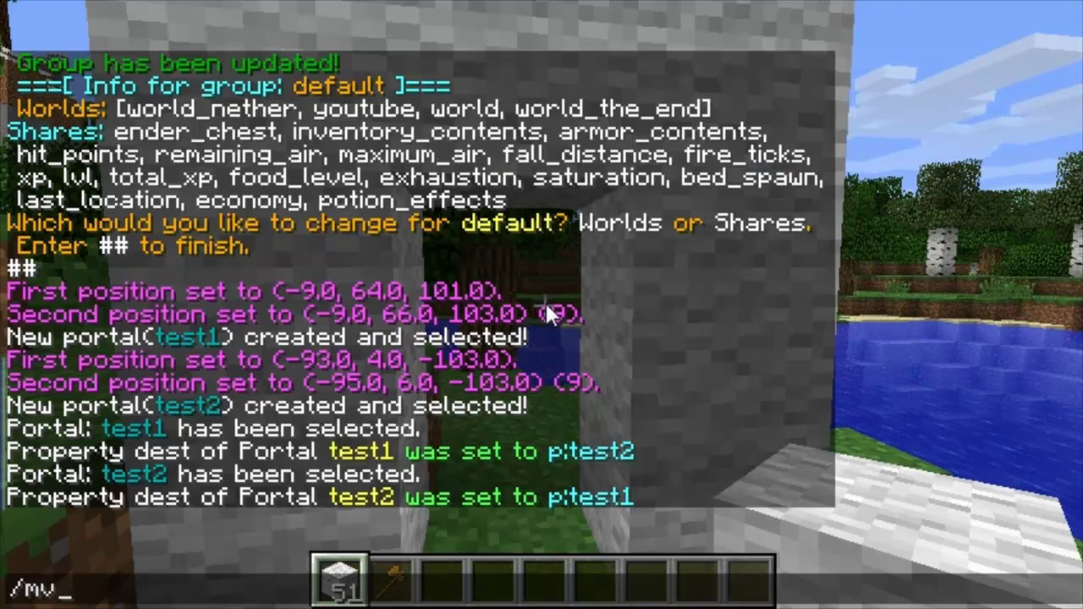
text(inv group)
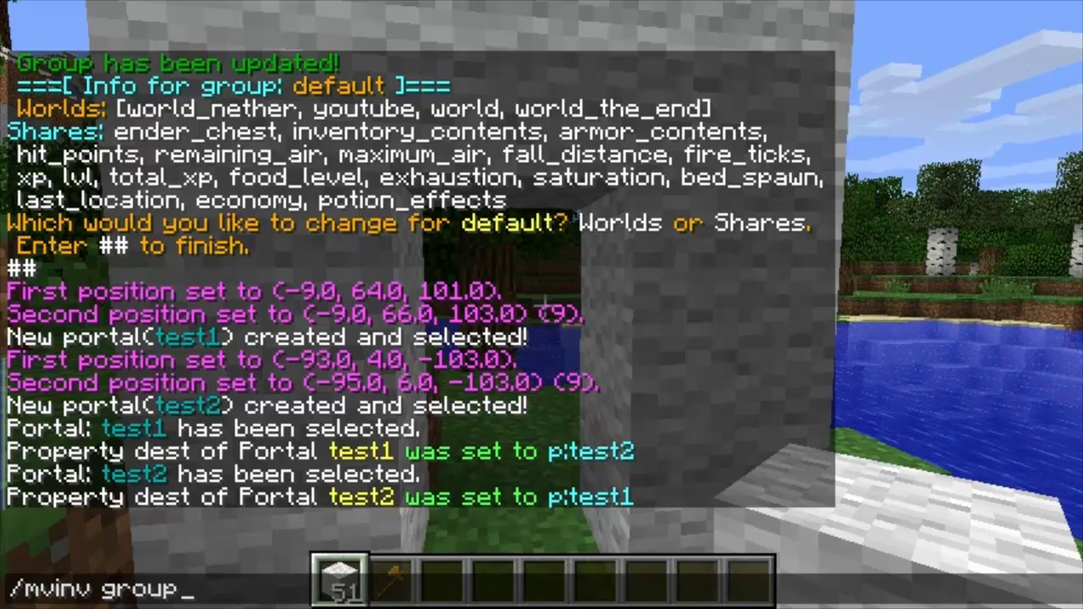
key(Return)
text(t)
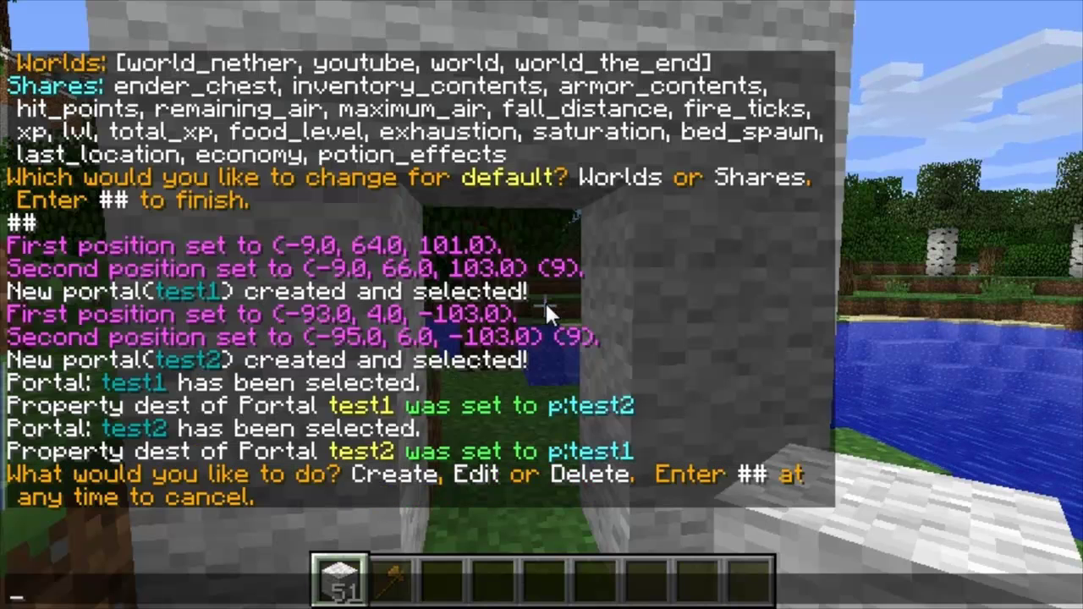
text(edit)
key(Return)
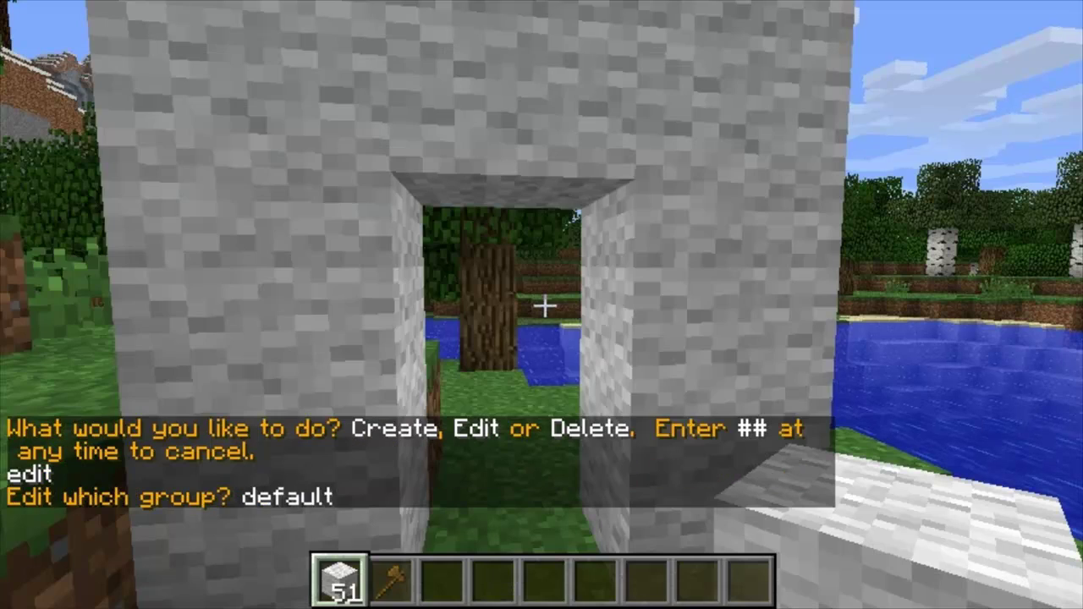
text(tdefault)
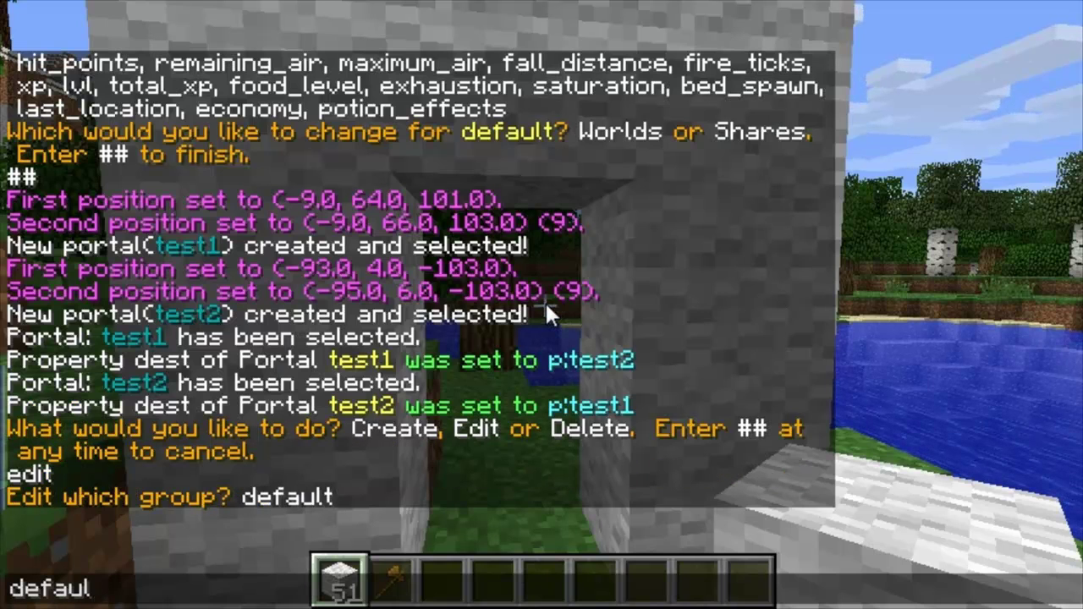
key(Return)
Step: Remove the youtube world from the default group's worlds and save the group with @
text(t)
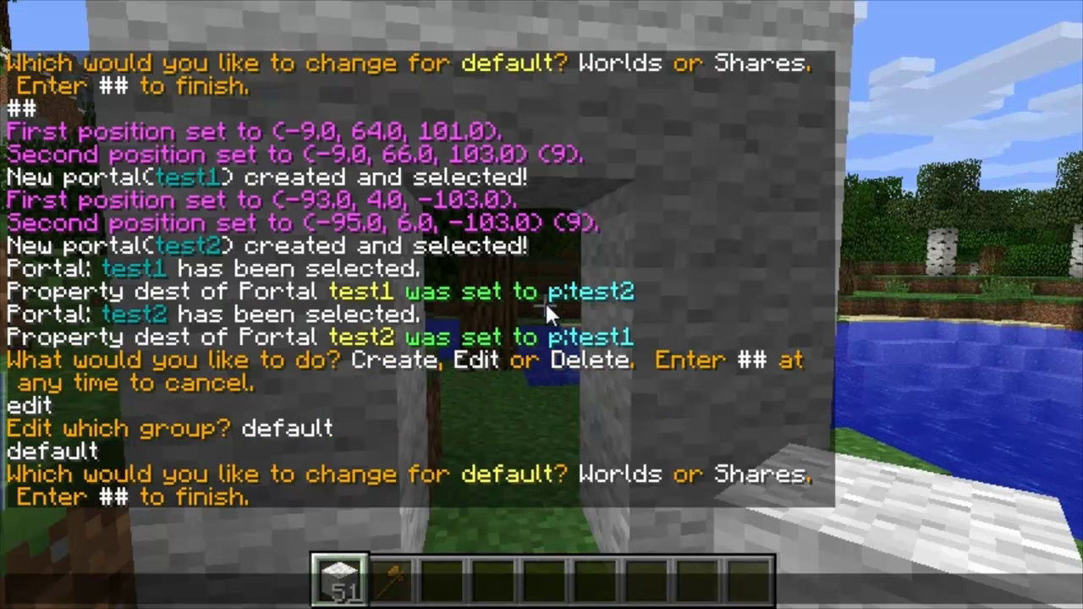
text(worlds)
key(Return)
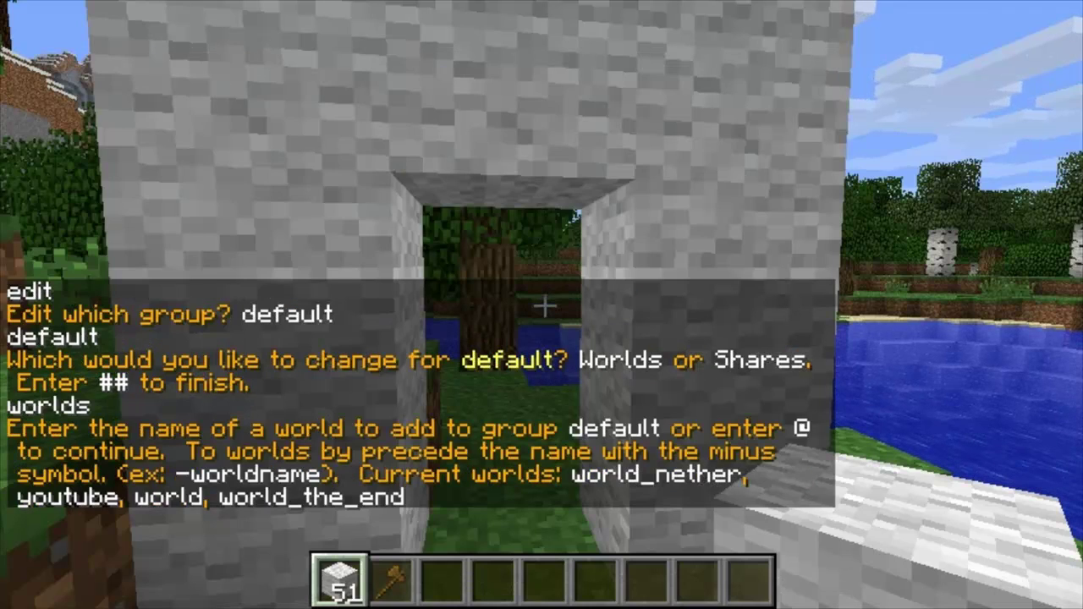
text(t-youtube)
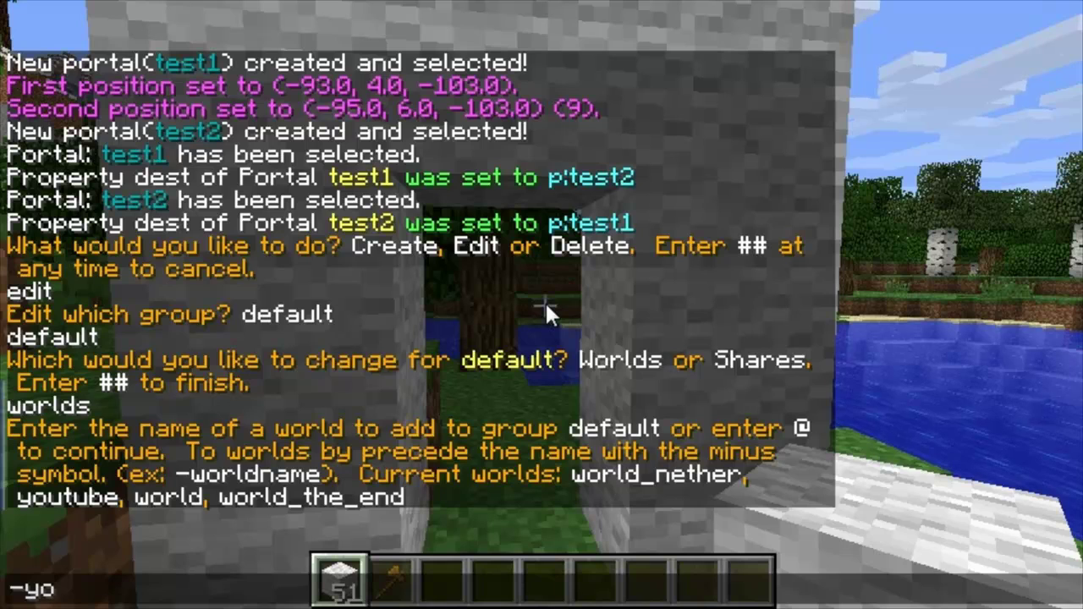
key(Return)
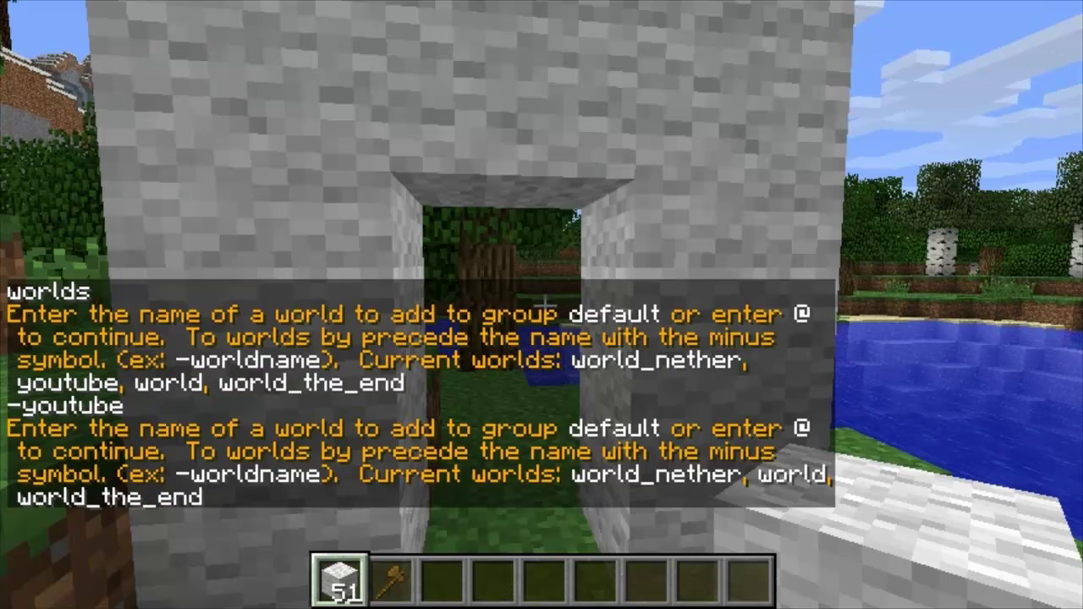
text(t)
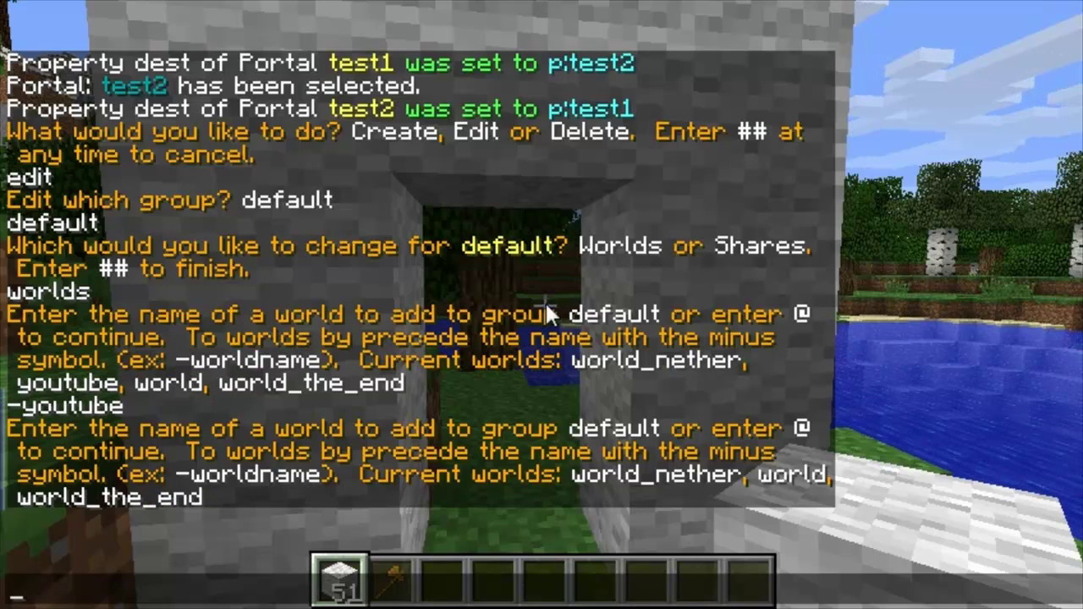
text(@)
key(Return)
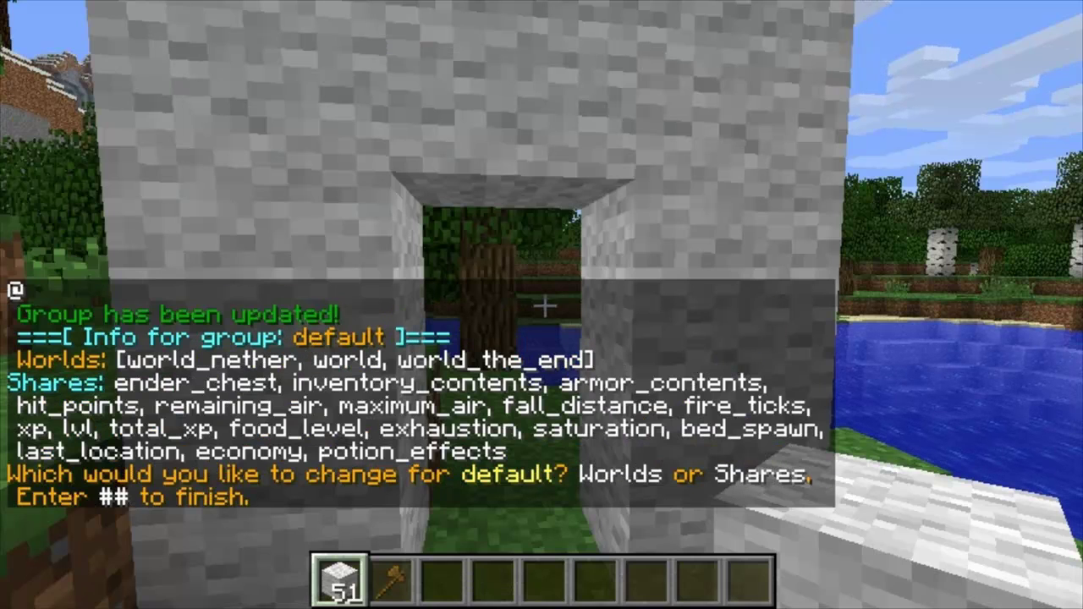
Step: Finish editing the default group and leave the group editor with ##
key(t)
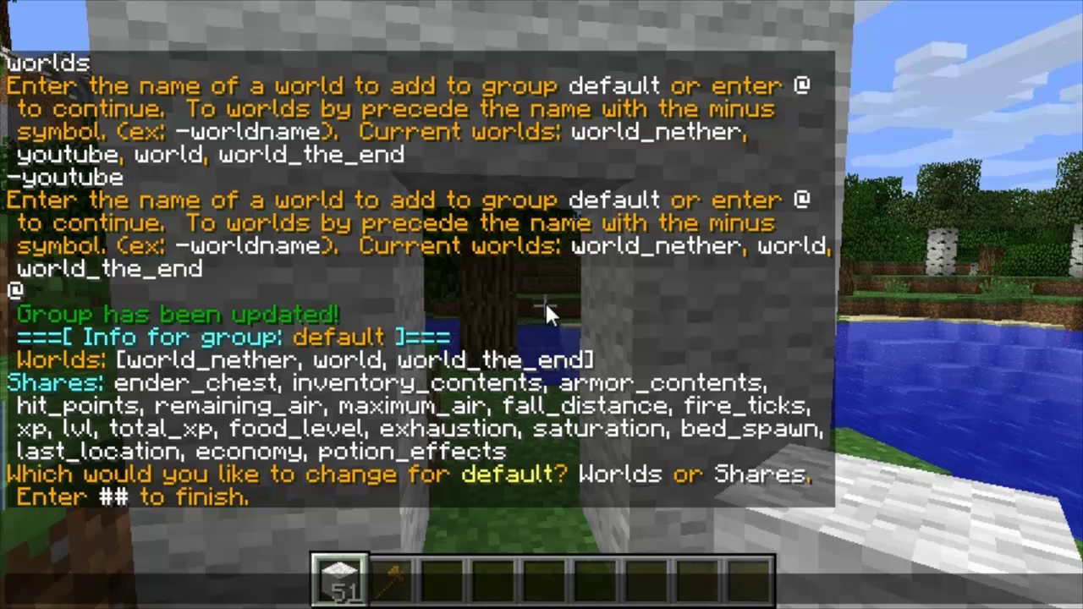
text(@)
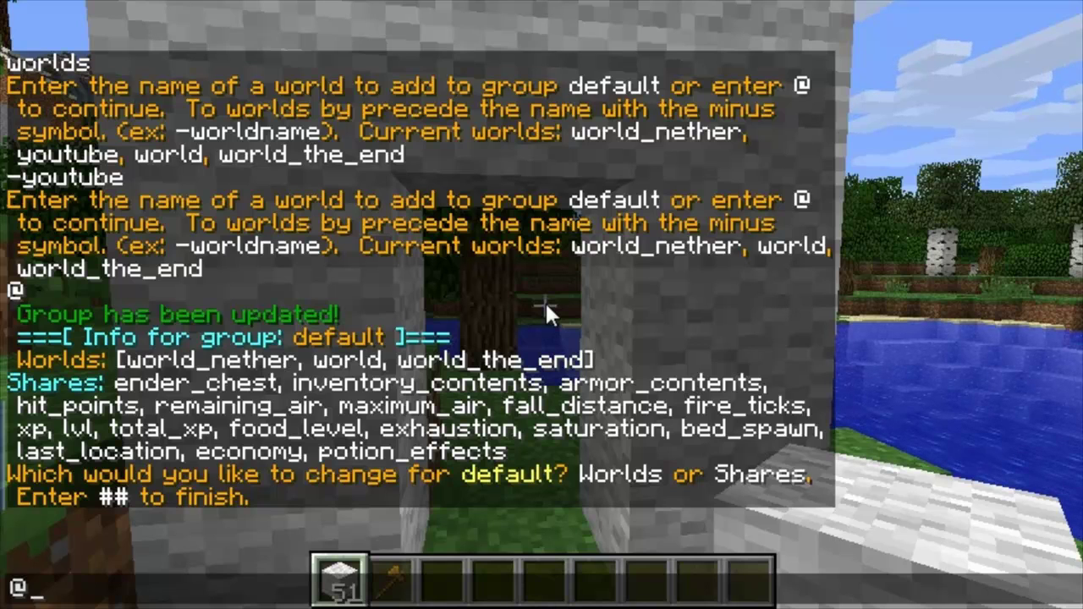
key(Return)
key(t)
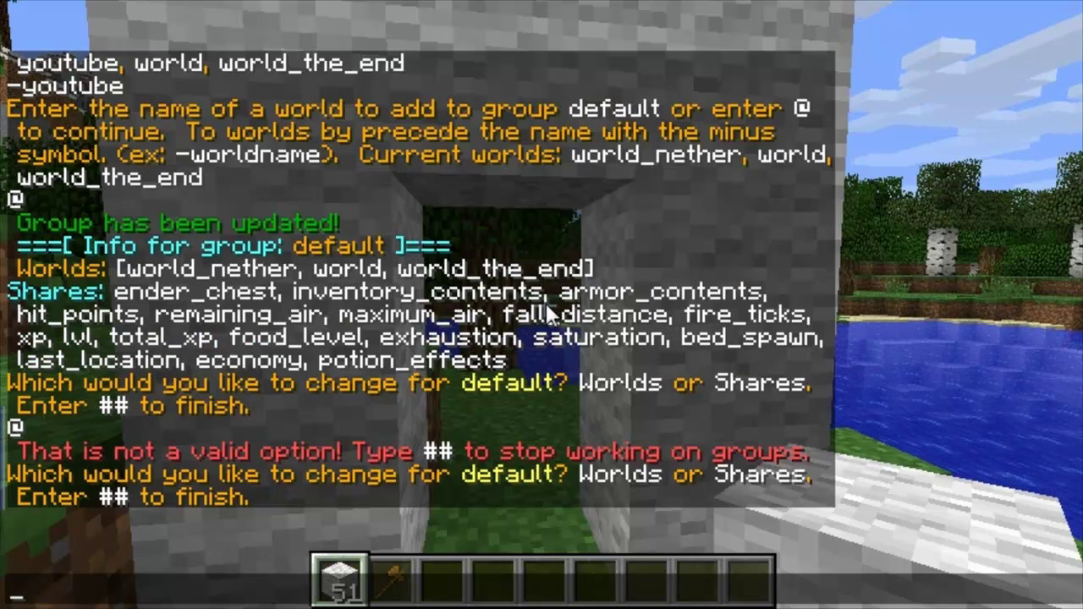
text(##)
key(Return)
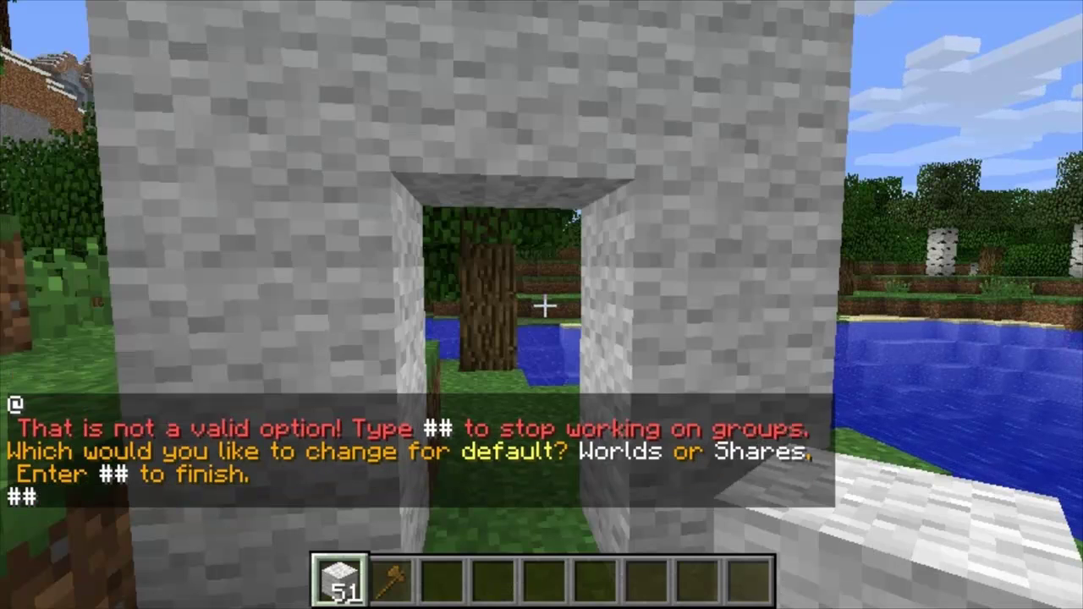
Step: Rerun the /mvinv group command from the chat history and choose to create a new group
key(t)
key(Up)
key(Up)
key(Up)
key(Up)
key(Up)
key(Up)
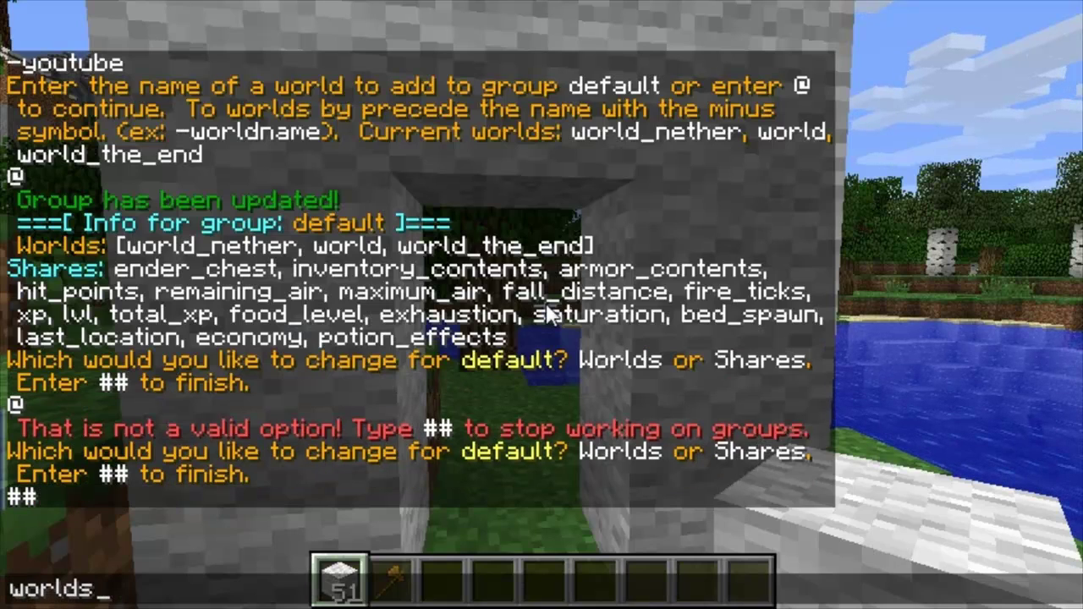
key(Up)
key(Up)
key(Return)
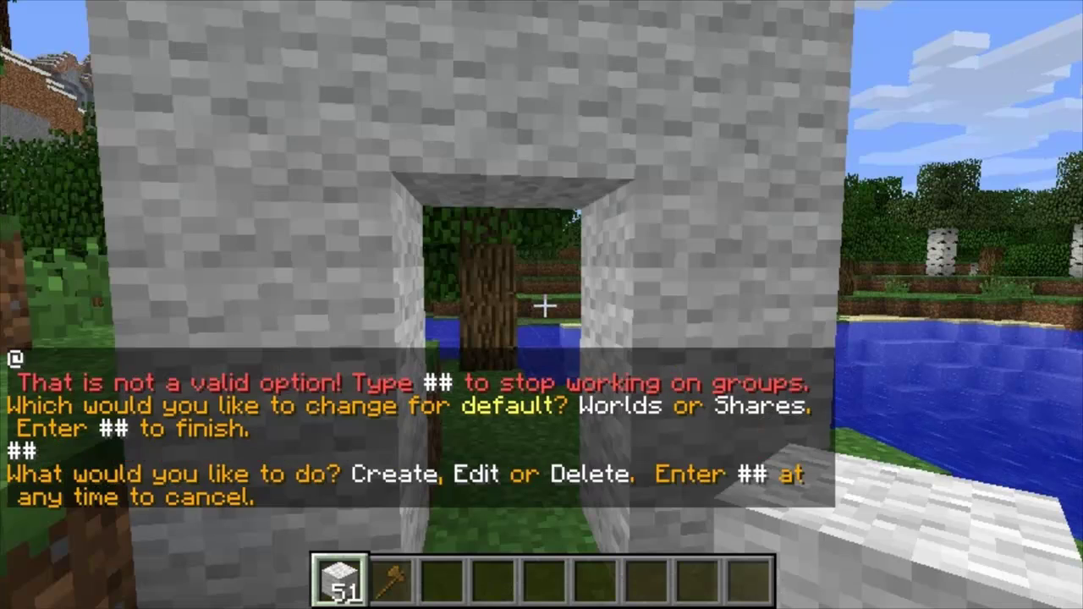
key(t)
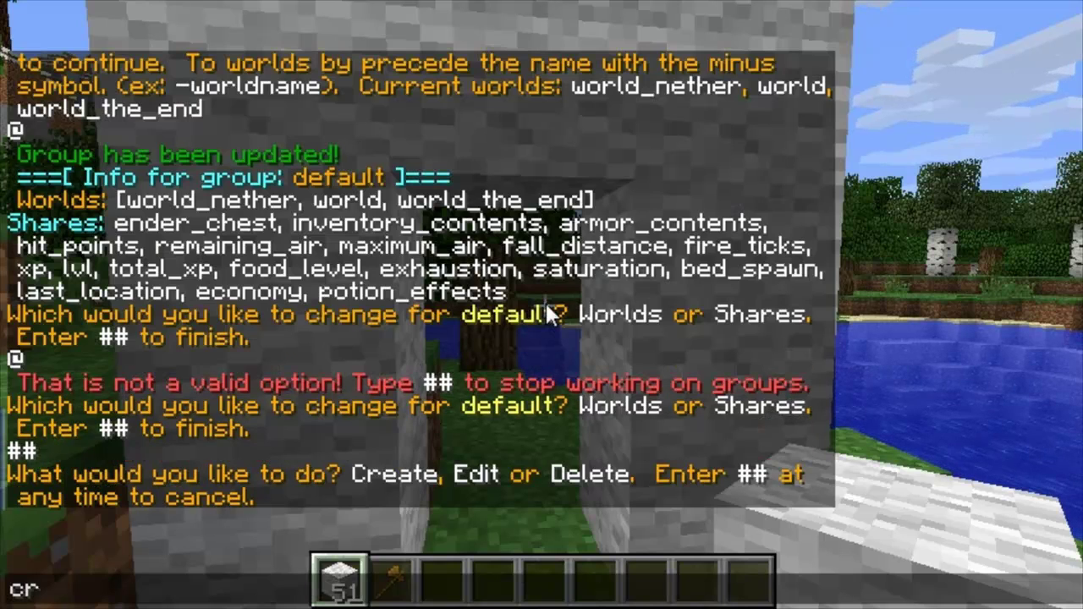
key(Return)
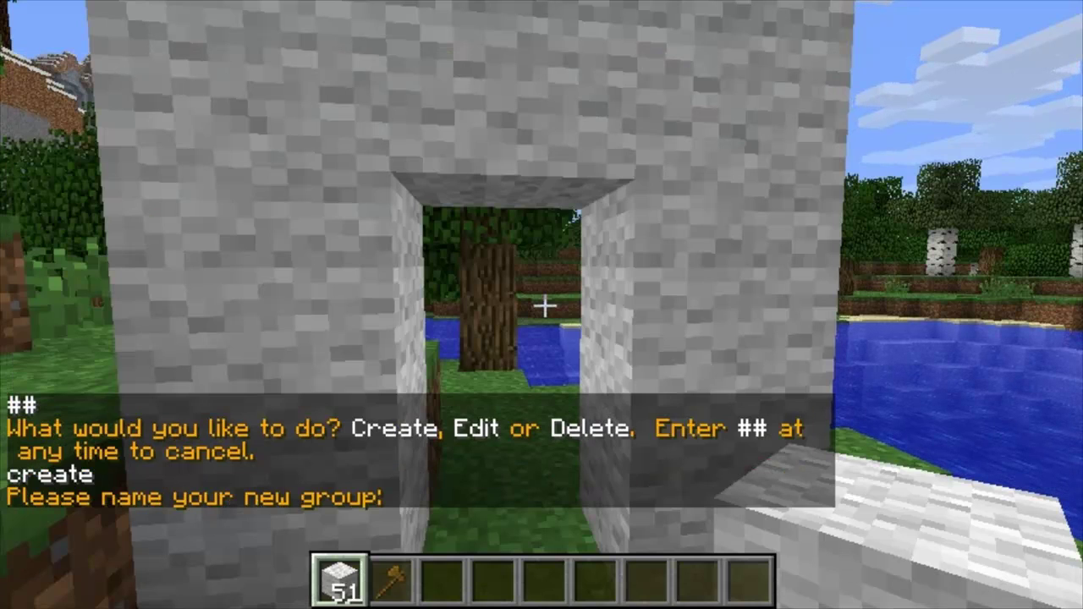
Step: Name the new inventory group creative and add the youtube world to it
key(t)
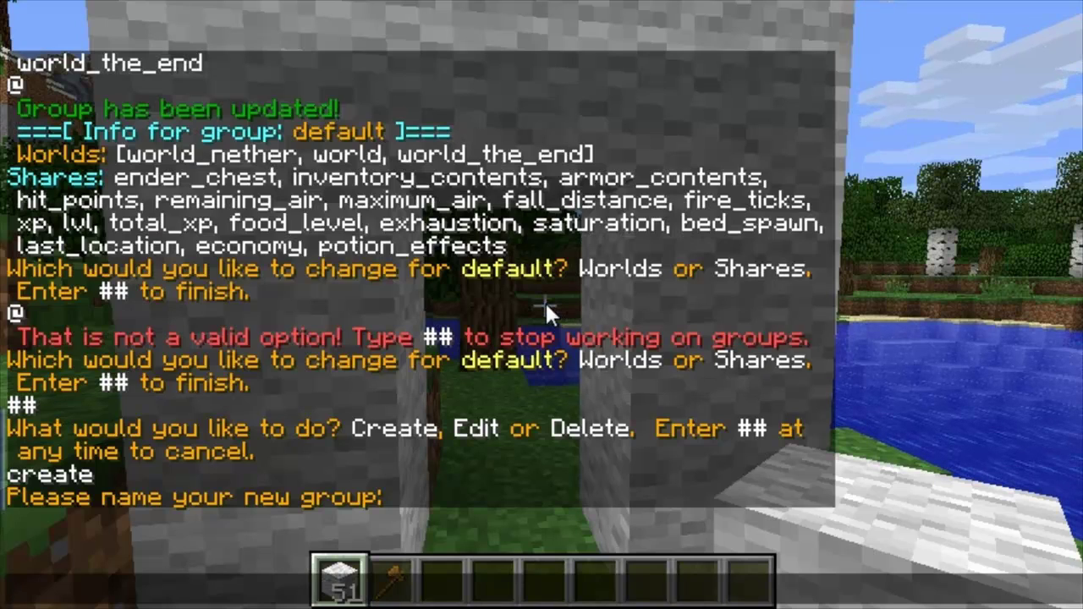
text(creat)
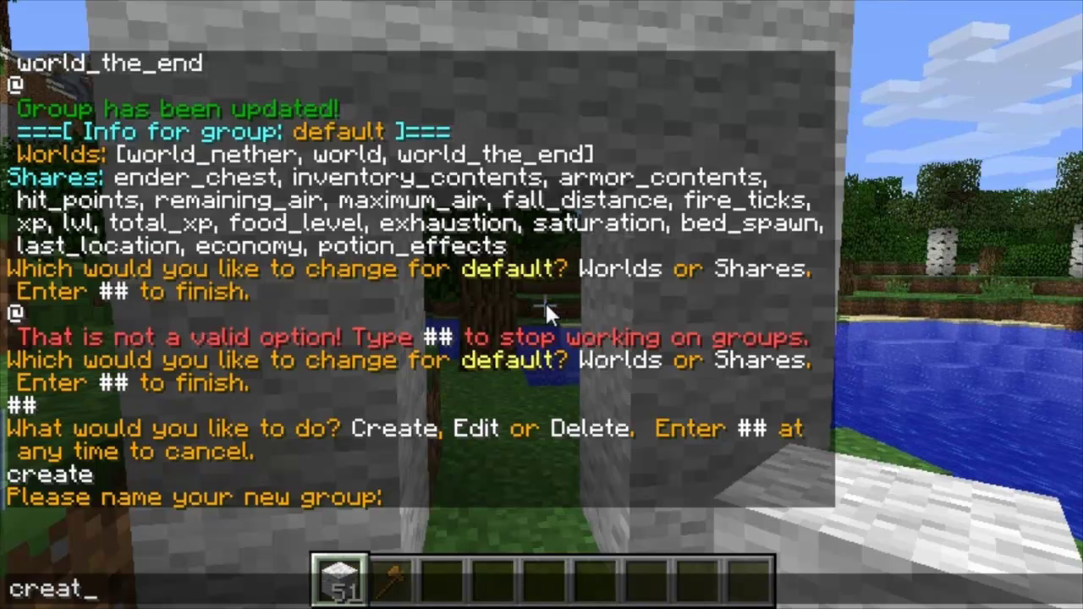
text(ive)
key(Return)
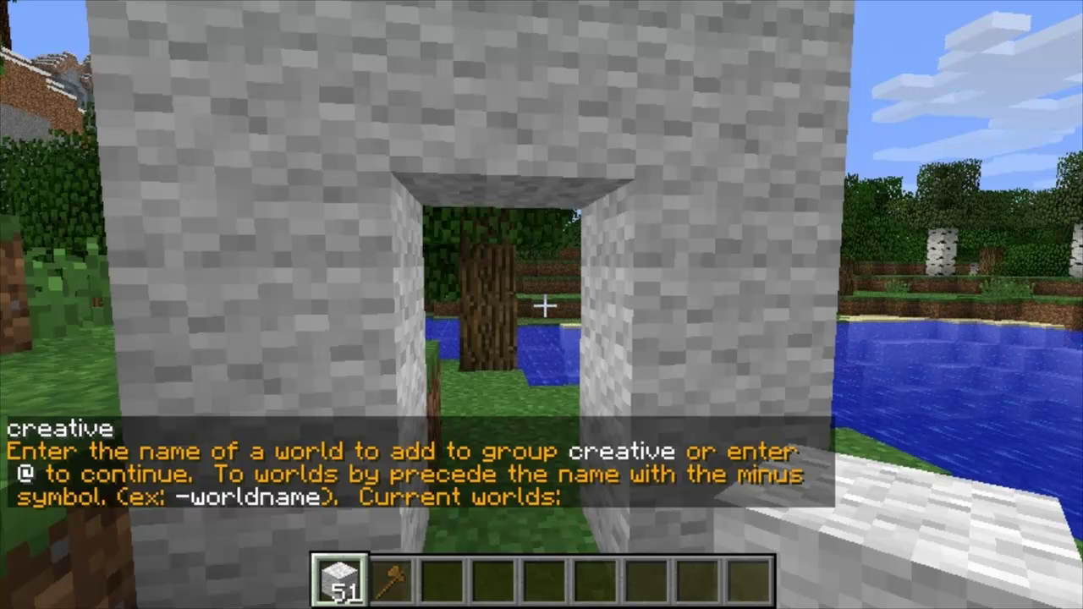
text(t)
text(y)
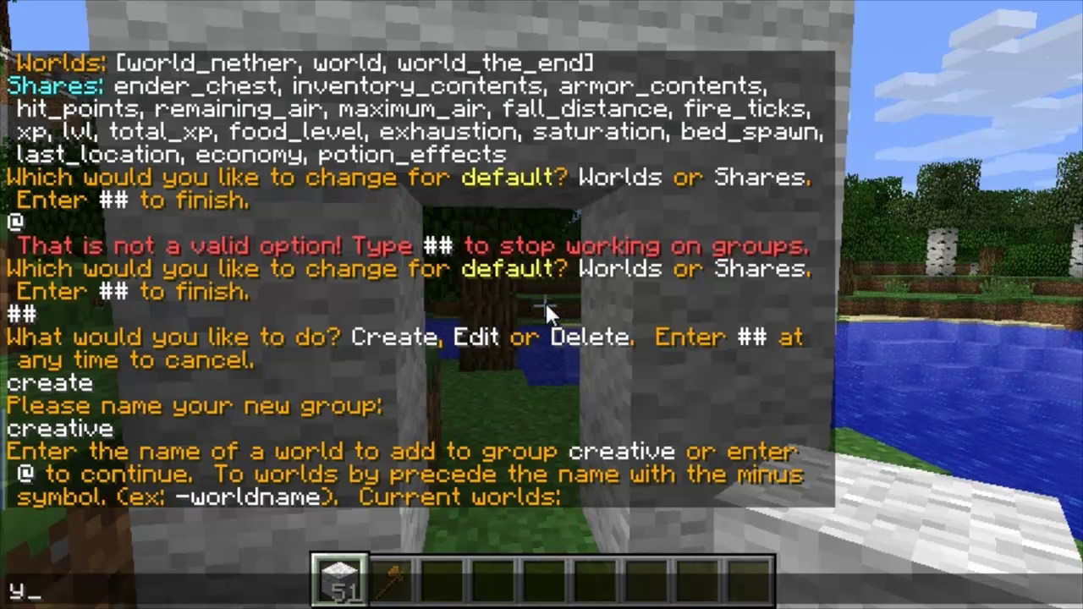
text(outube)
key(Return)
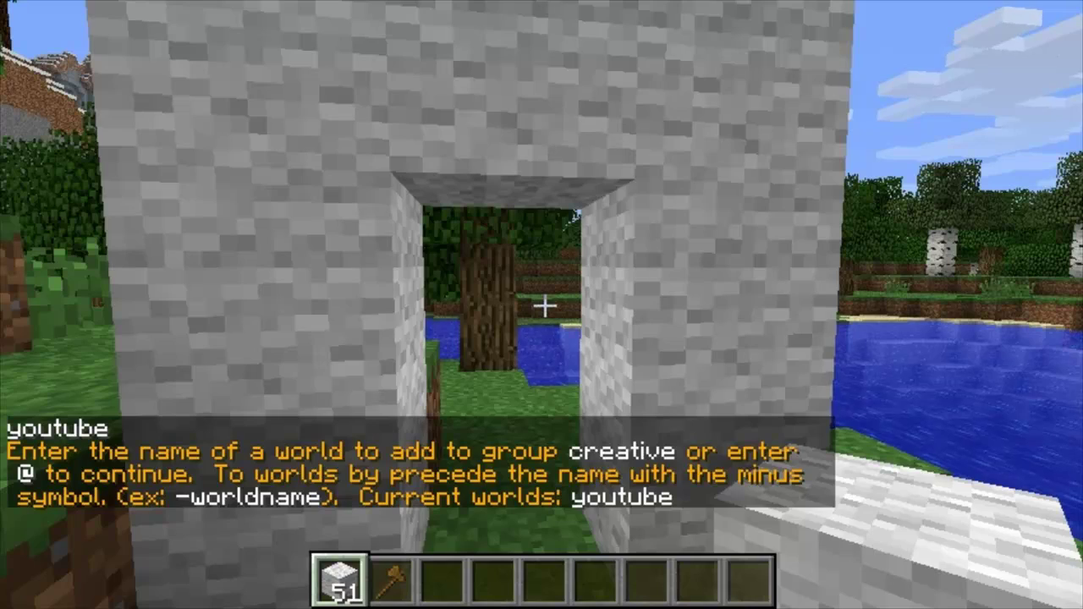
Step: Continue to the creative group's shares with @, add no shares, and leave the group editor with ##
key(s)
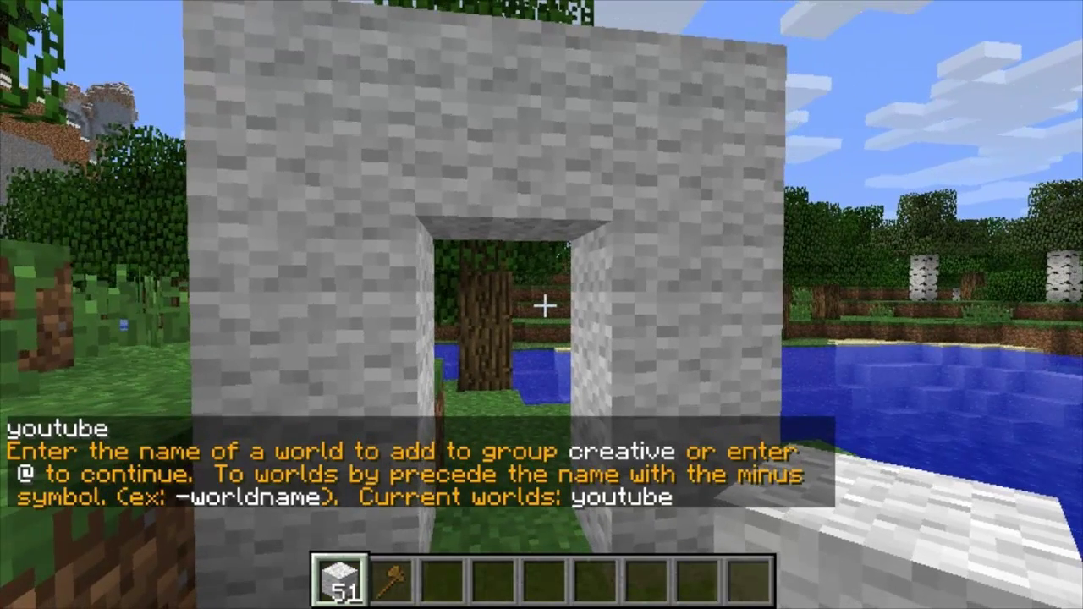
text(t@)
key(Return)
key(t)
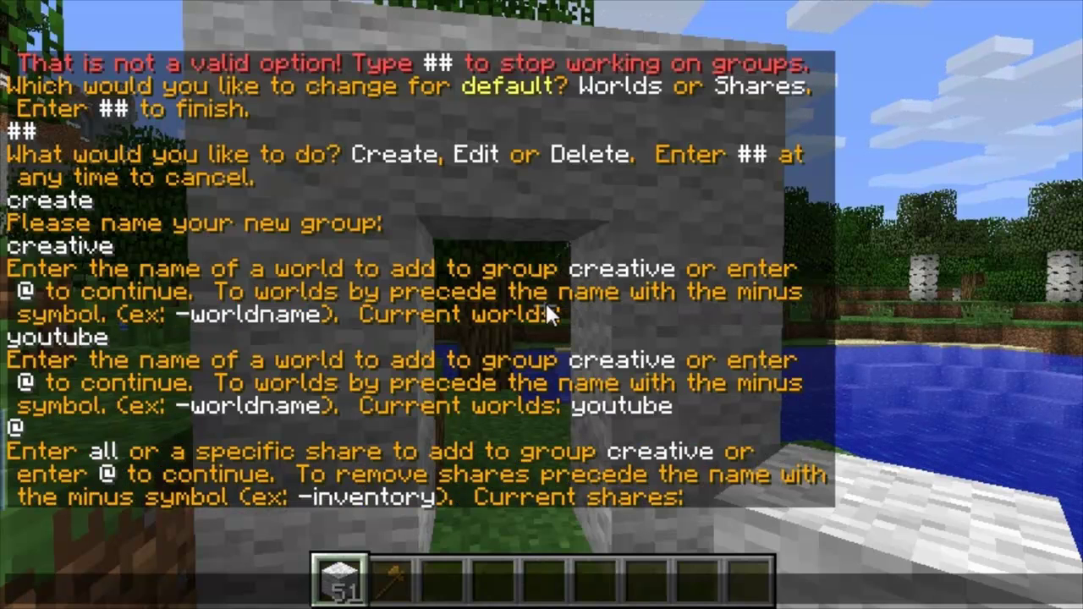
text(##)
key(Return)
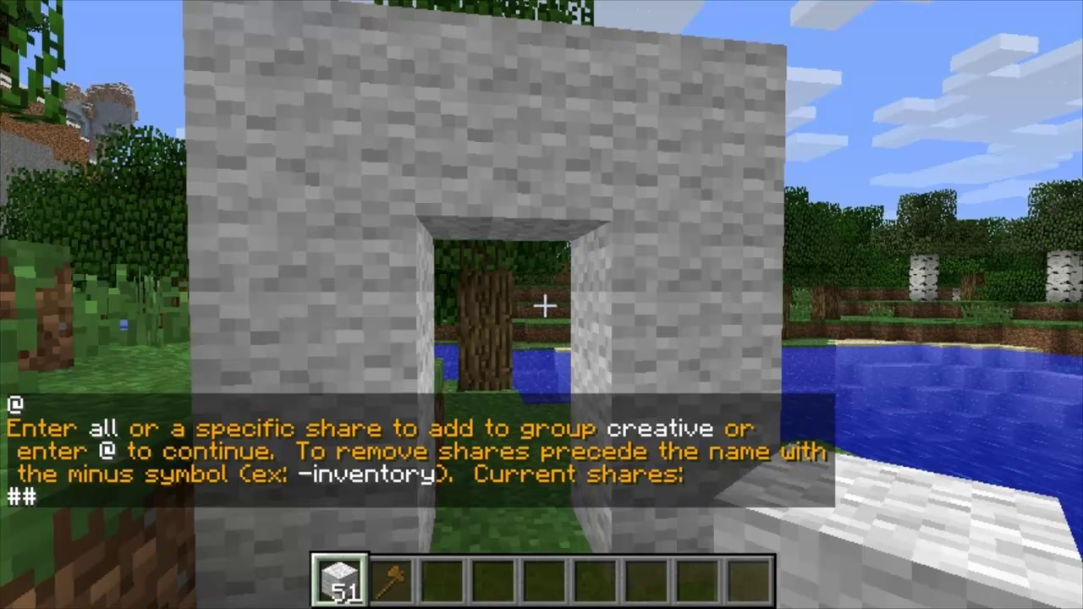
key(t)
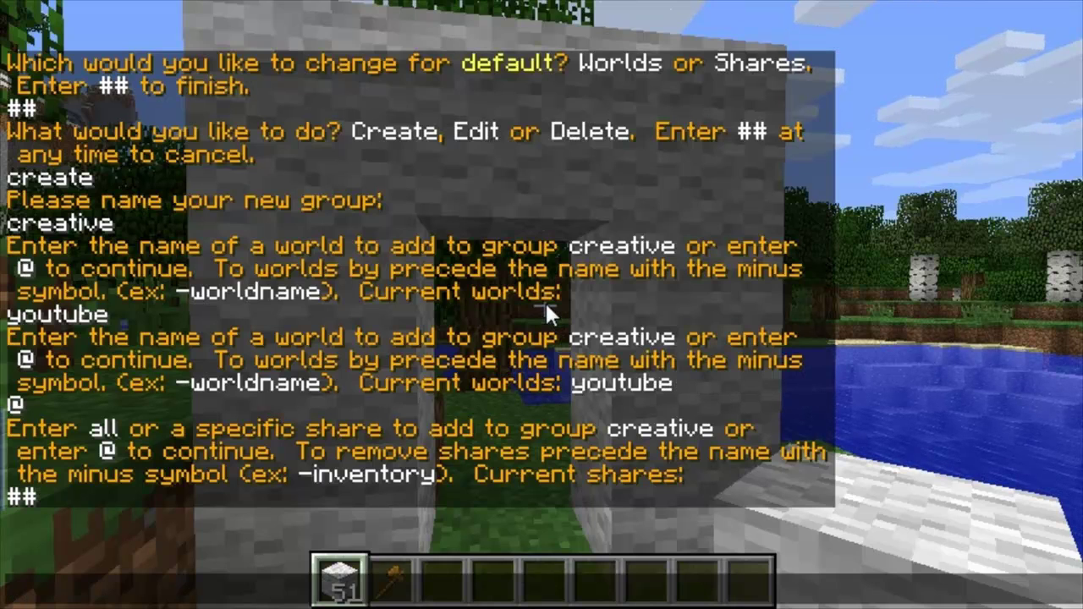
text(@)
key(Return)
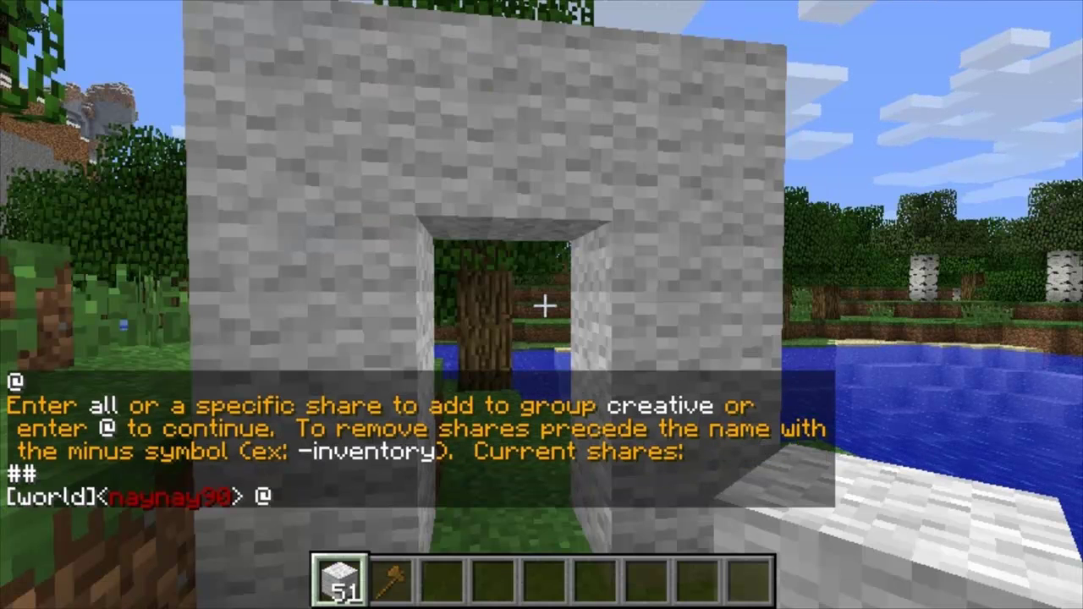
Step: Cross to the flat world and back through the portals to check the inventory separation, sending the chat message hey there
key(w)
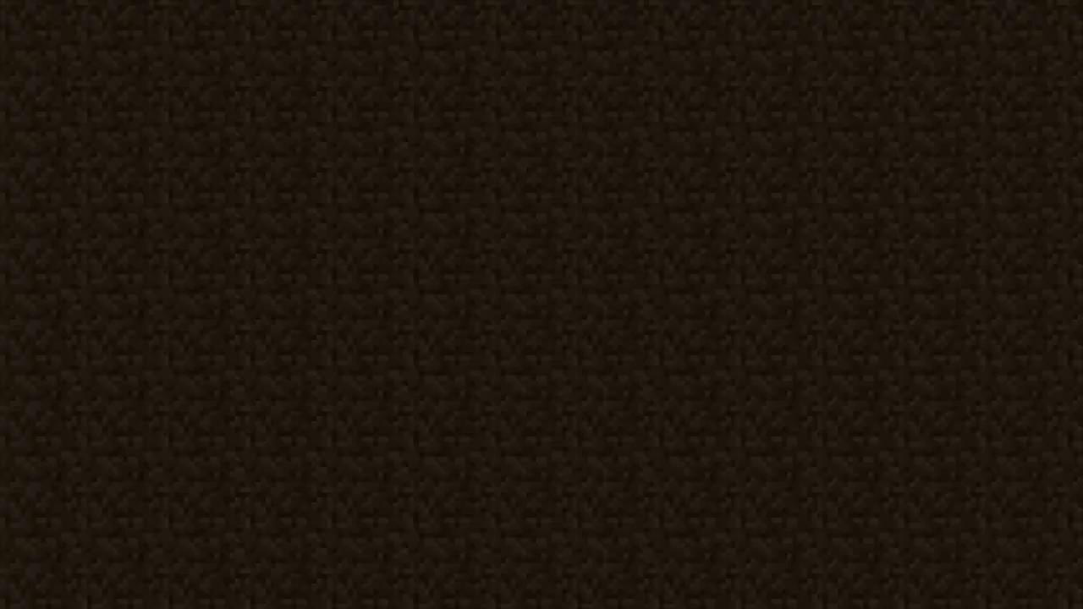
key(s)
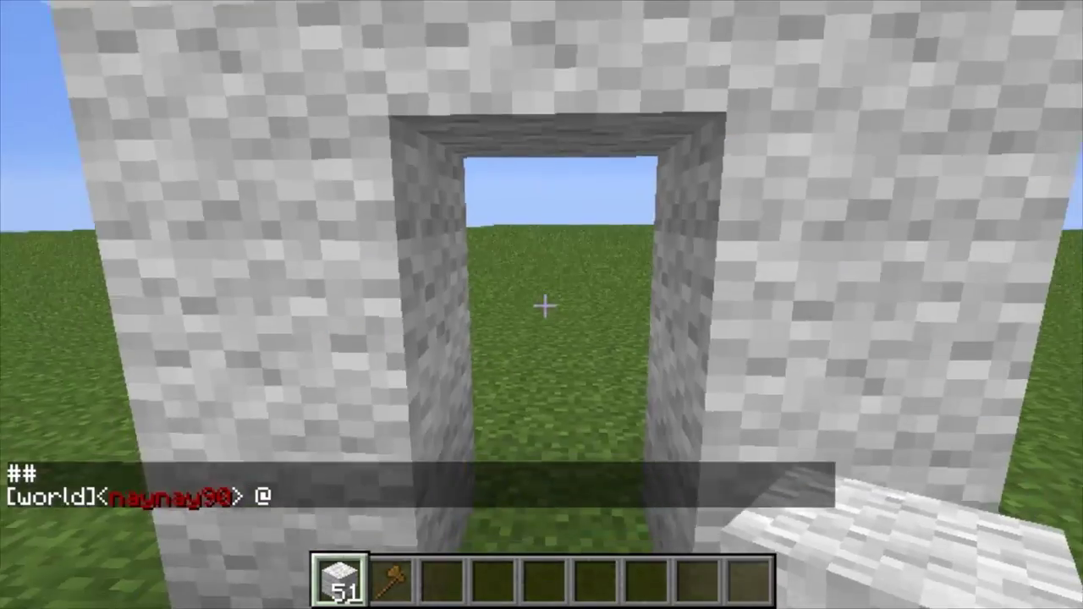
text(t)
text(hey)
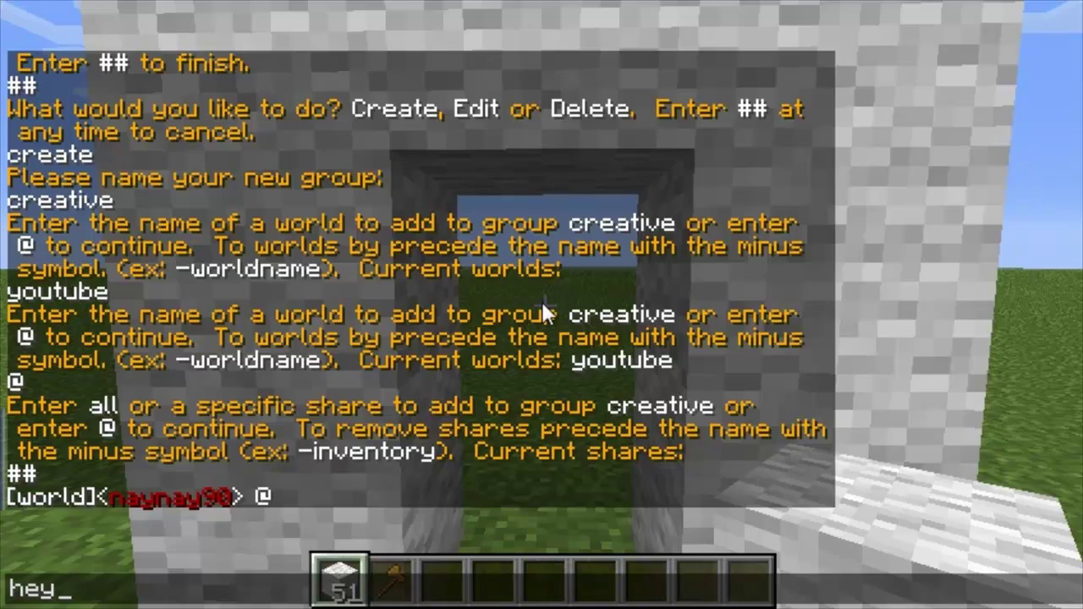
key(Return)
key(w)
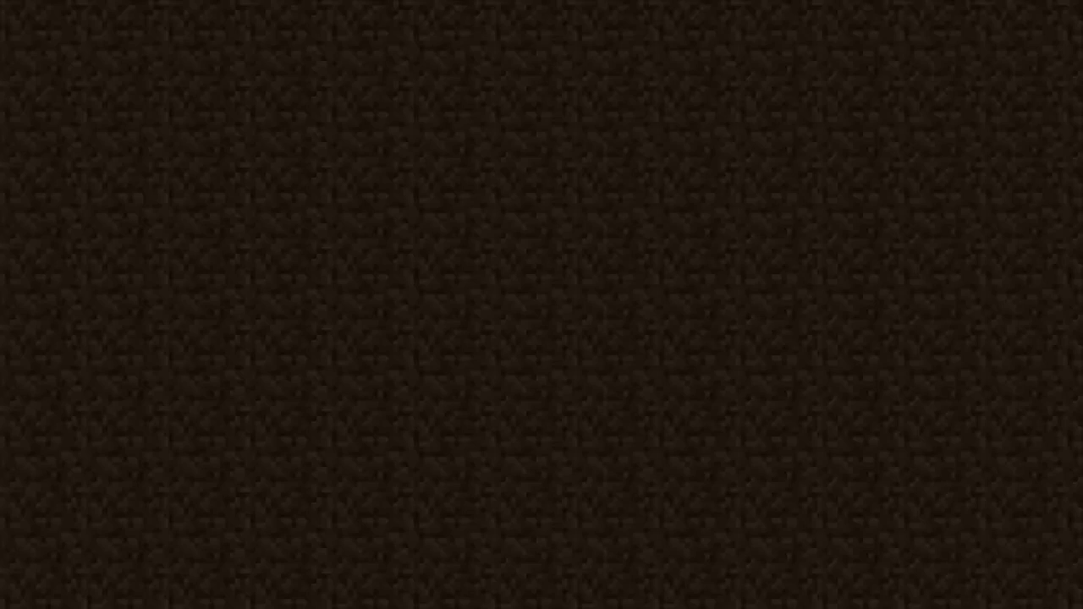
key(s)
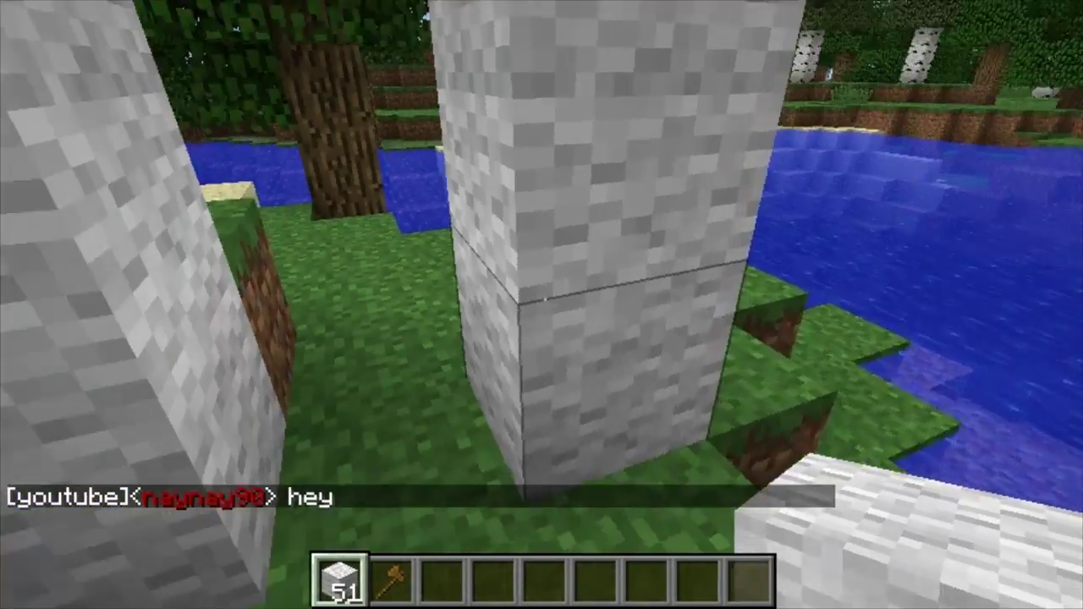
Step: Cross to the flat world, place five wool blocks, and return through the portal to compare the two inventories
key(w)
key(w)
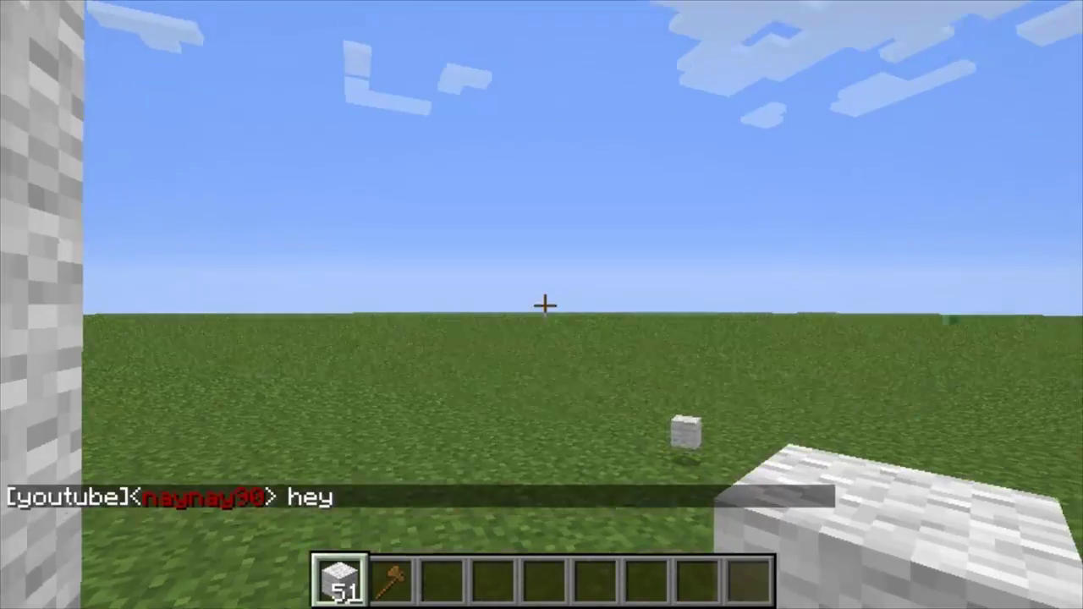
right_click(544, 307)
right_click(543, 307)
right_click(544, 307)
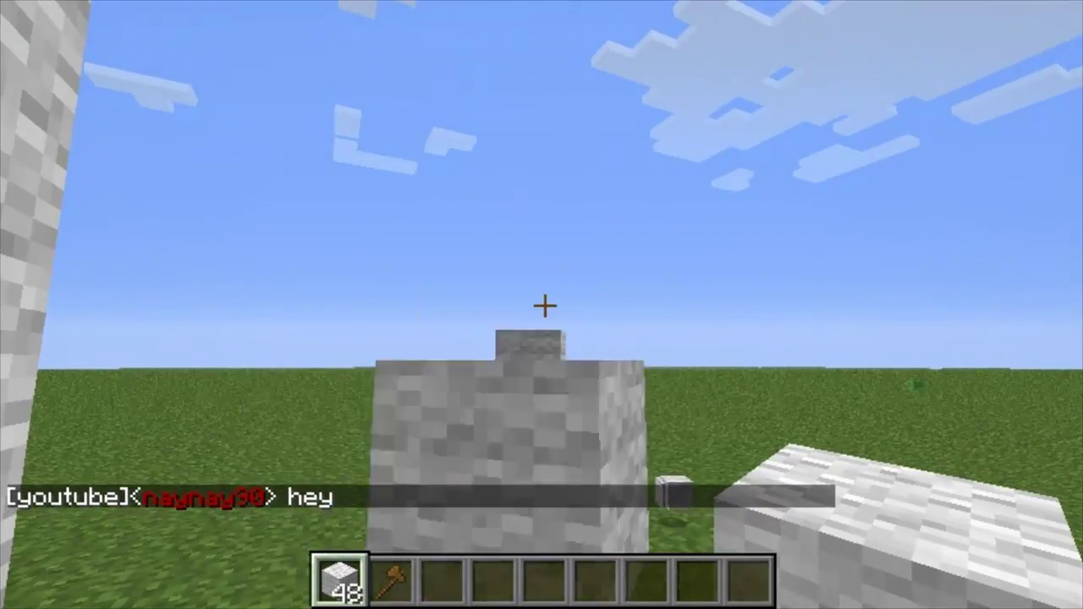
right_click(544, 307)
right_click(544, 307)
key(w)
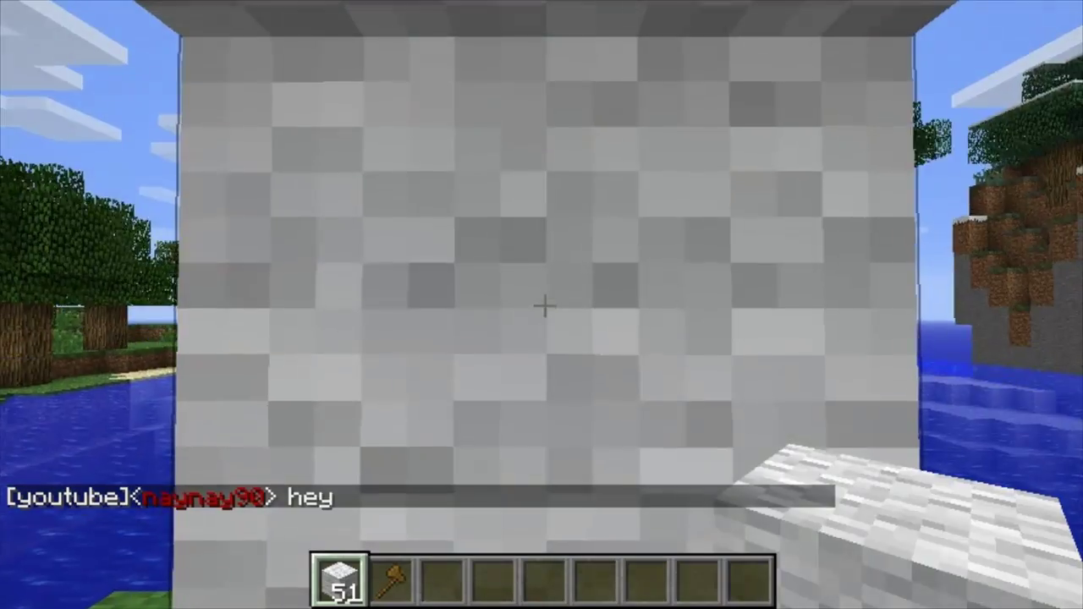
key(w)
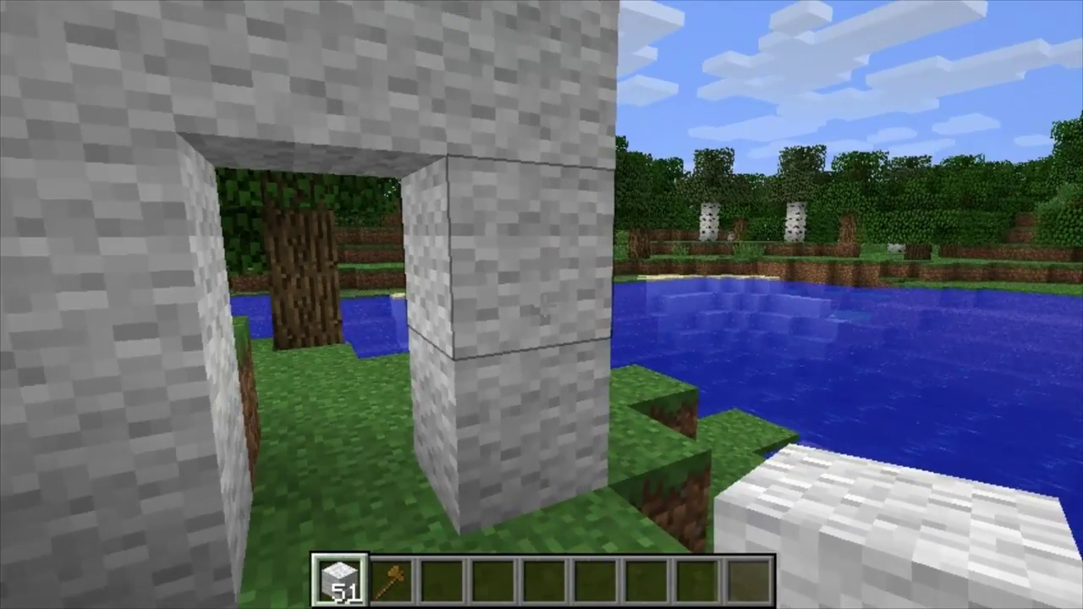
Step: Add diamond ore to the third hotbar slot from Building Blocks and cross to the flat world to compare inventories
key(e)
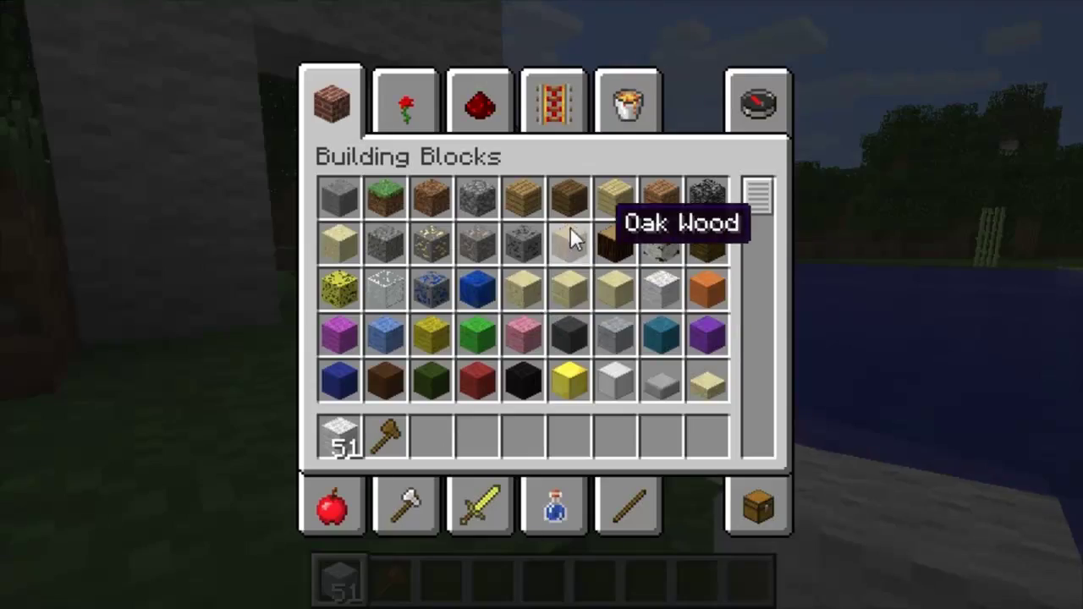
scroll(589, 301, down, 6)
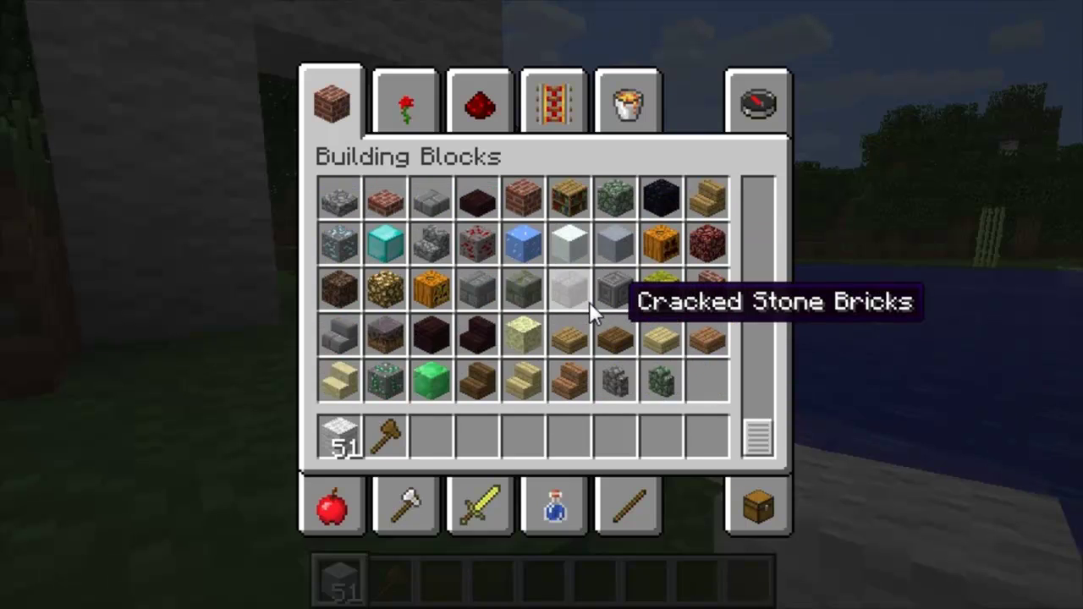
click(330, 243)
click(431, 437)
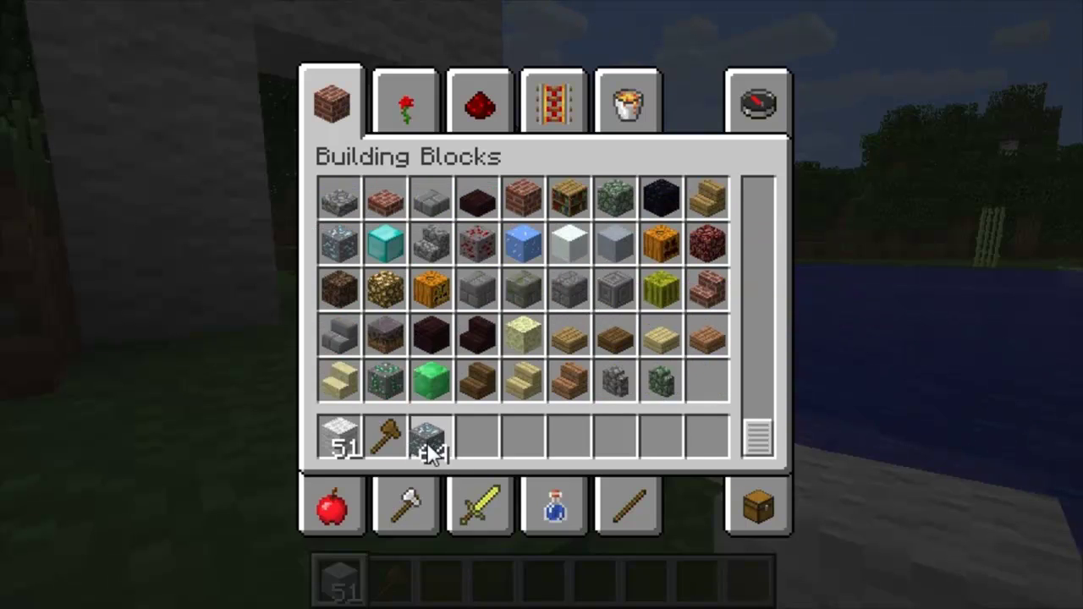
key(e)
key(w)
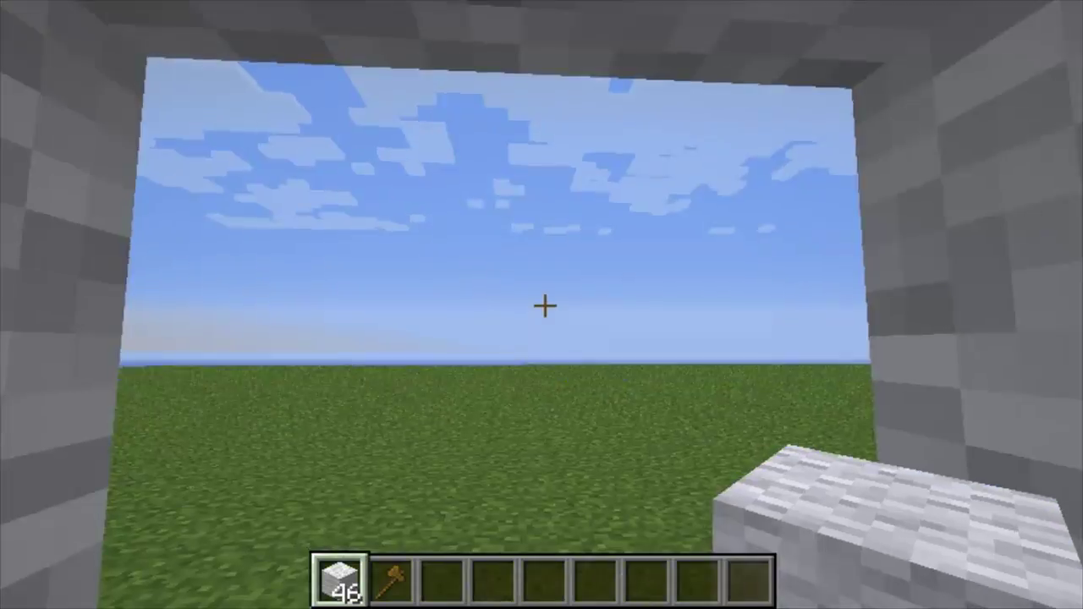
key(w)
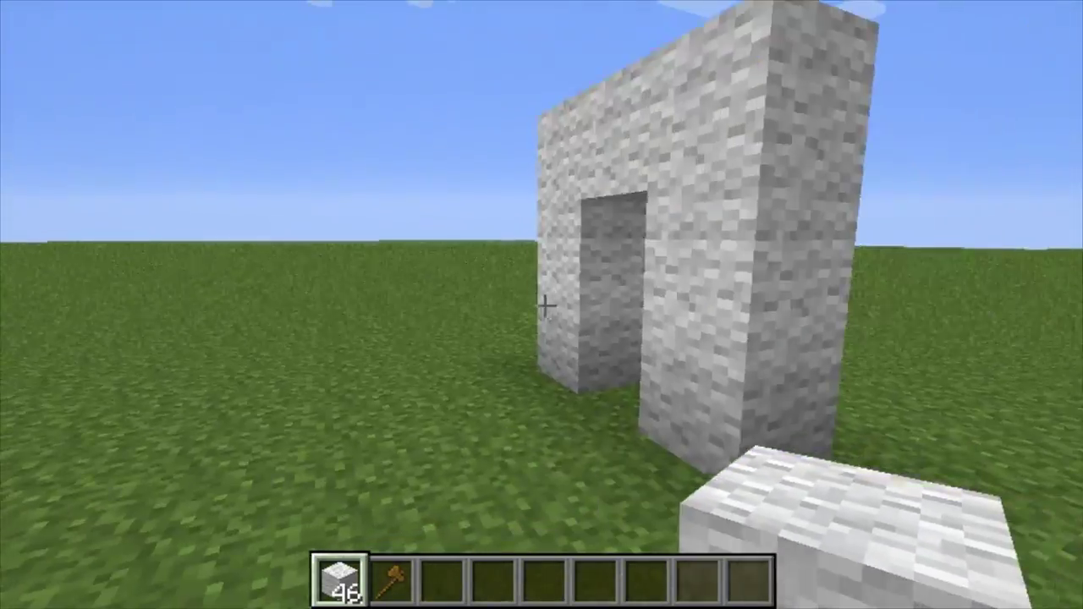
Step: Set the flat world's spawn point on the grass beside the wool portal with /mv set spawn
key(s)
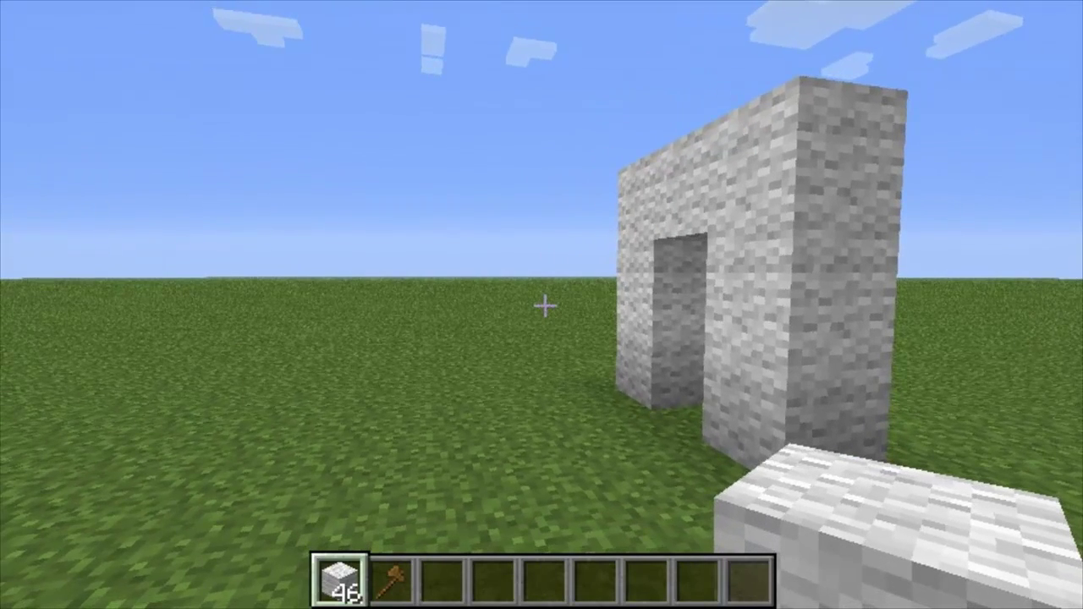
key(slash)
text(mv set)
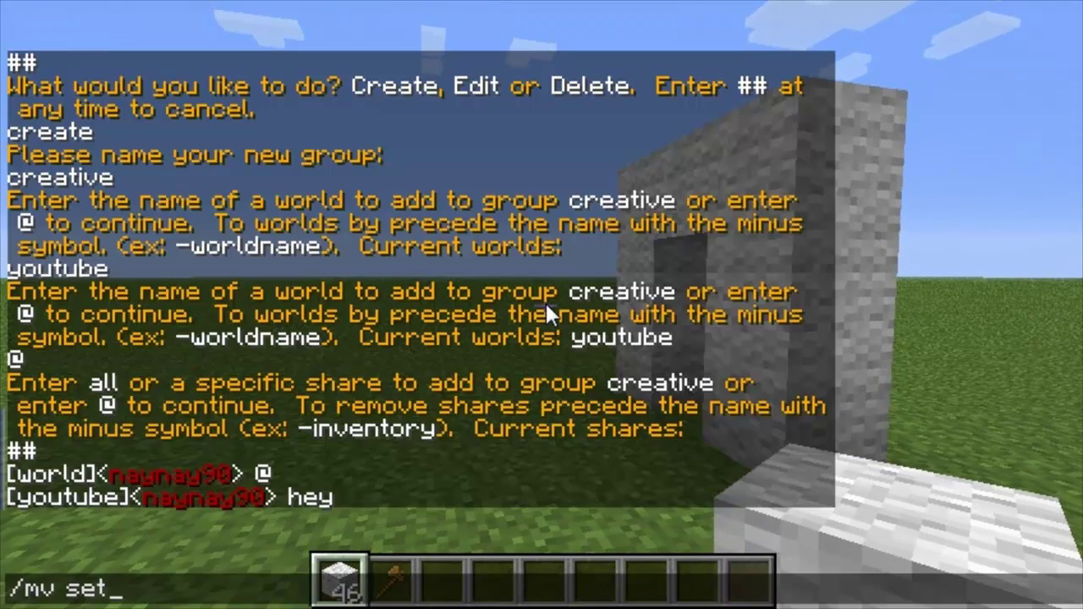
text( spawn)
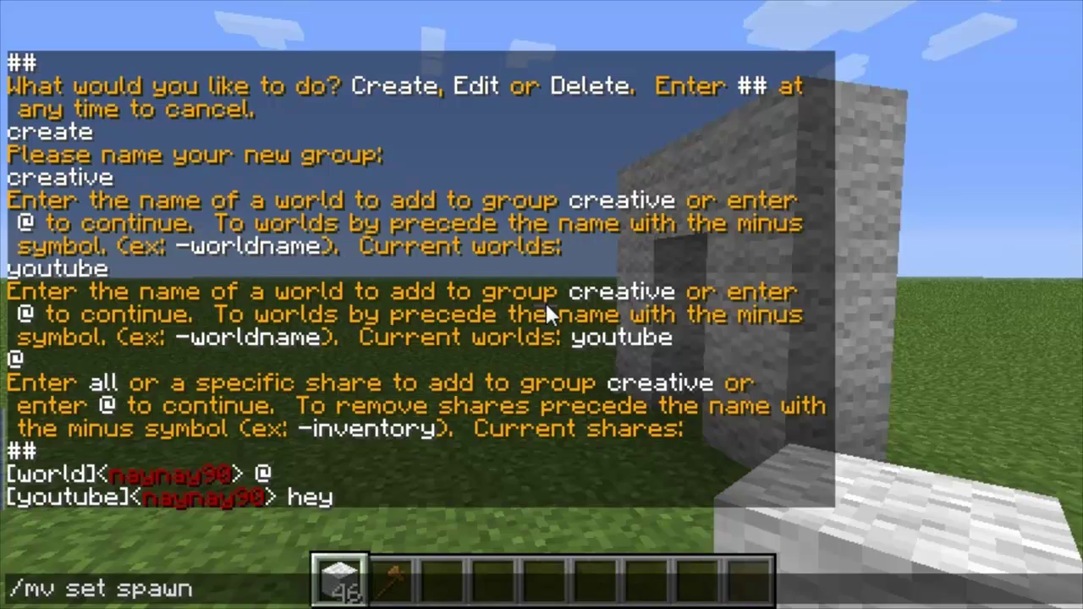
key(Return)
key(s)
key(w)
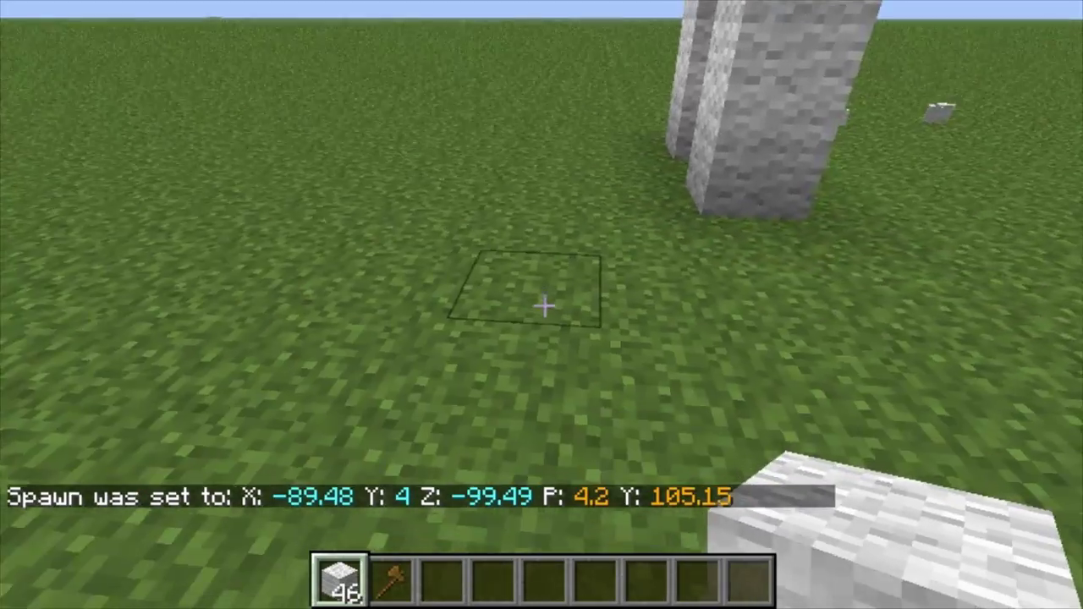
key(w)
key(d)
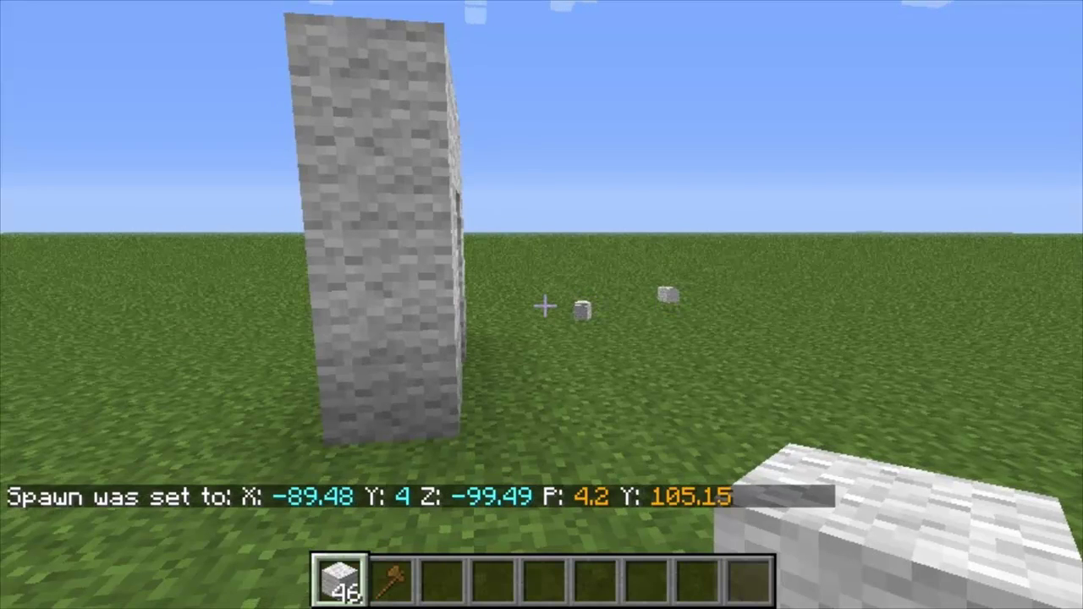
Step: Set the flat world's game mode to creative with /mv modify set mode creative
text(/mv set mode)
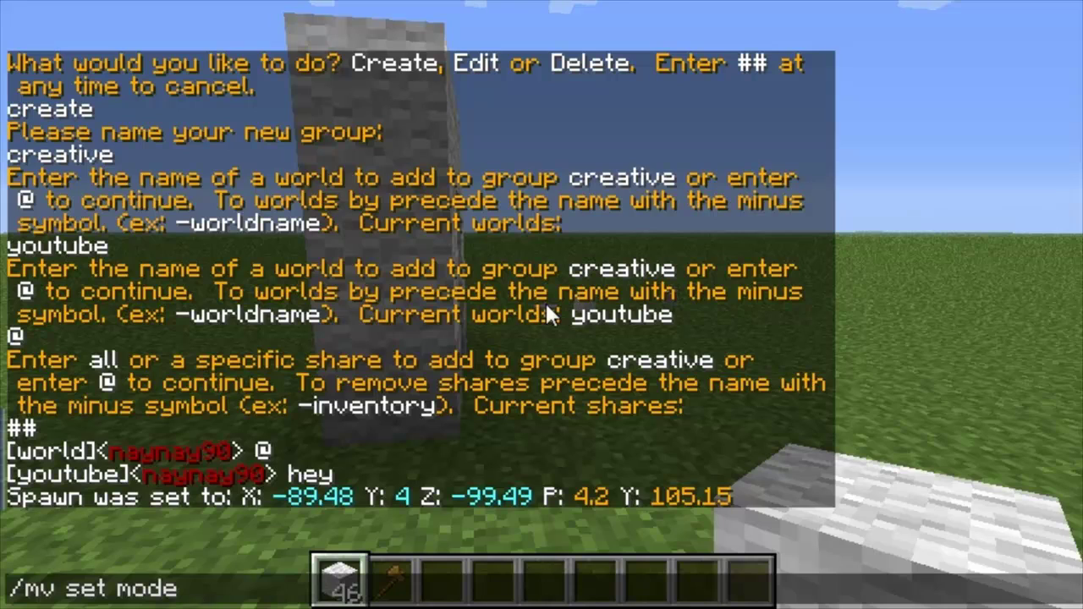
key(BackSpace)
key(BackSpace)
key(BackSpace)
key(BackSpace)
key(BackSpace)
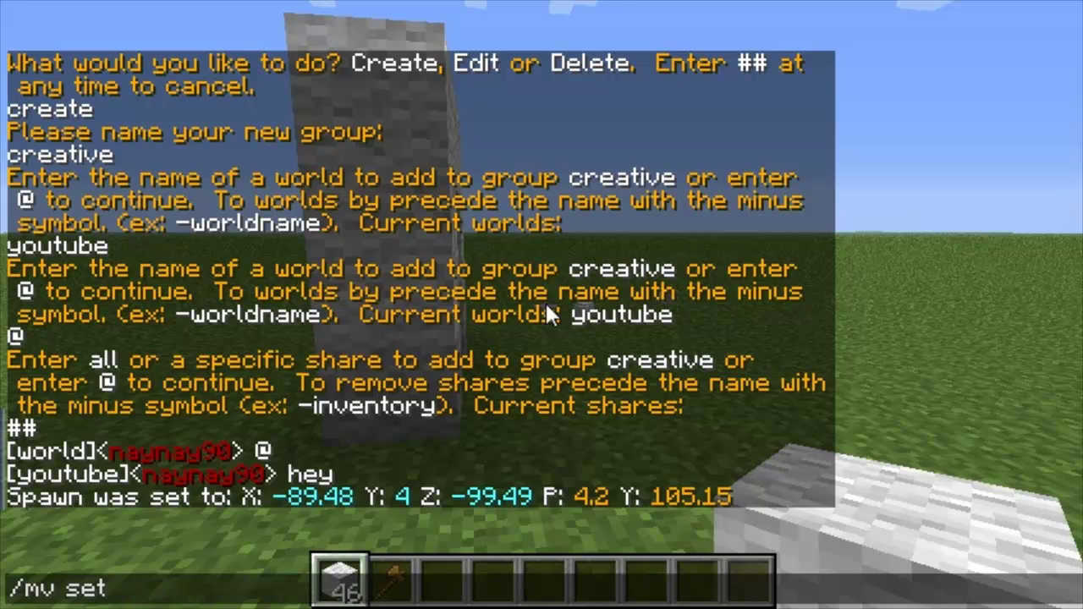
key(BackSpace)
key(BackSpace)
key(BackSpace)
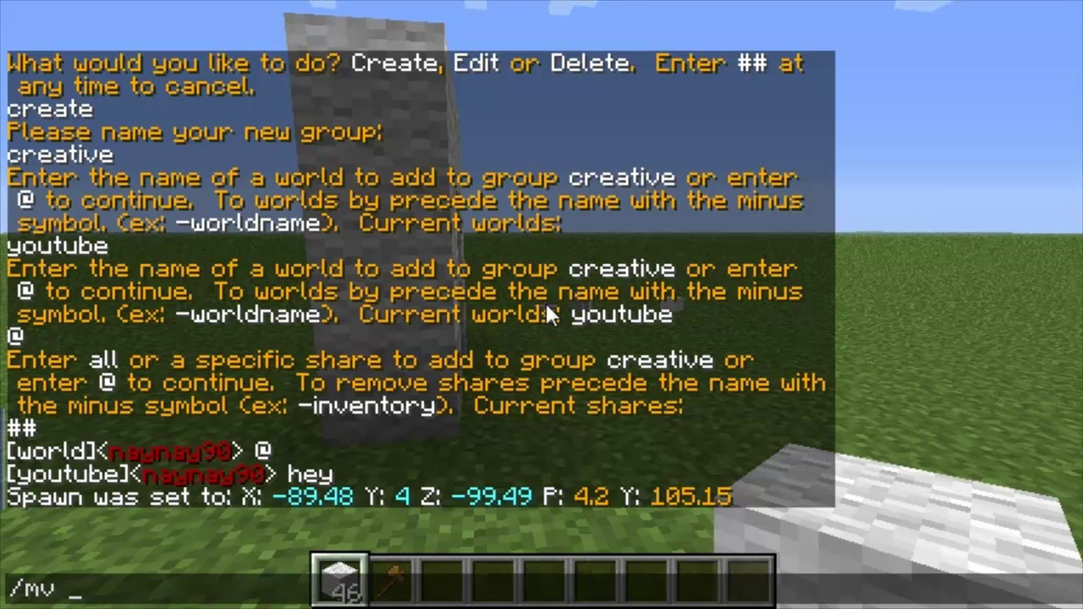
text(modif)
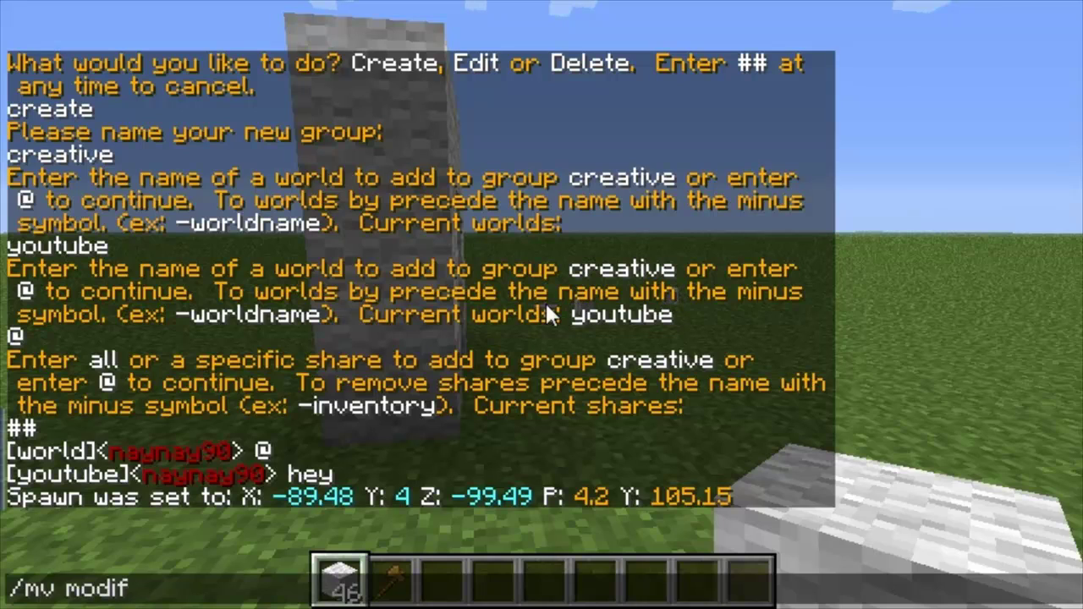
text(y set m)
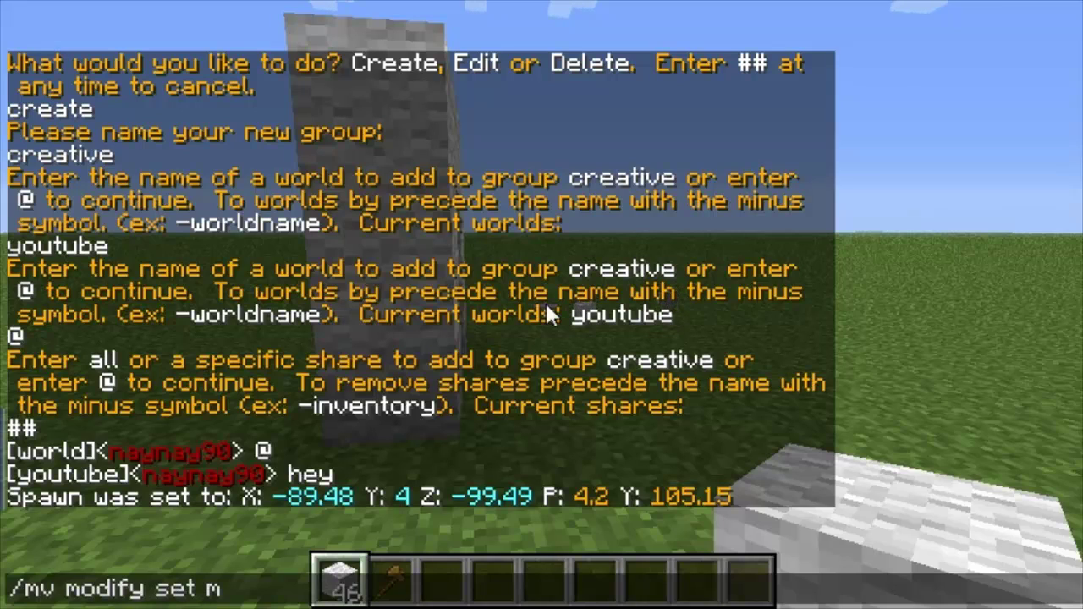
text(ode creative)
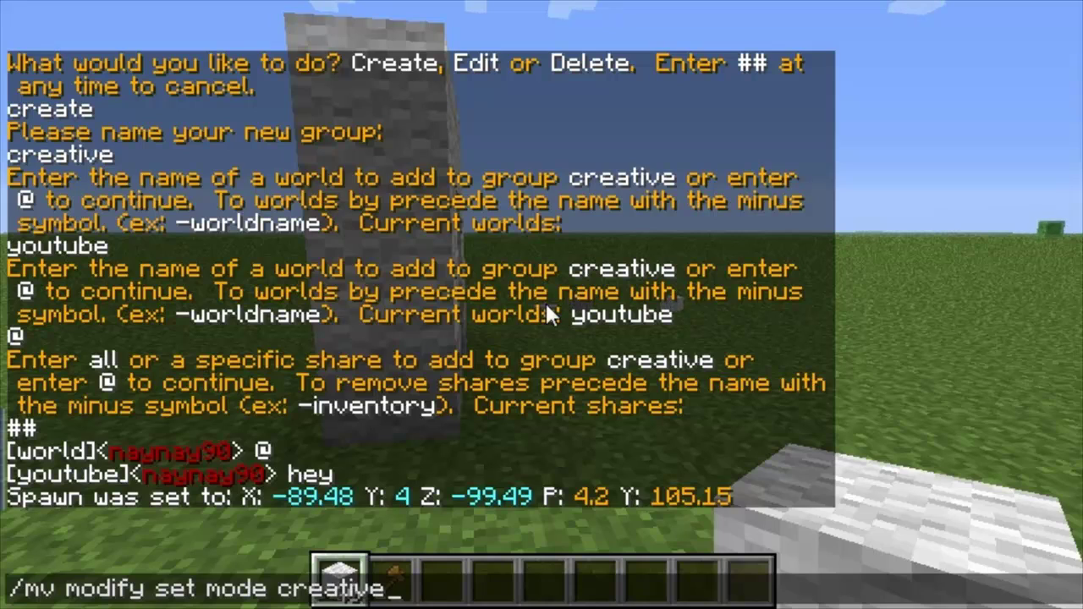
key(Return)
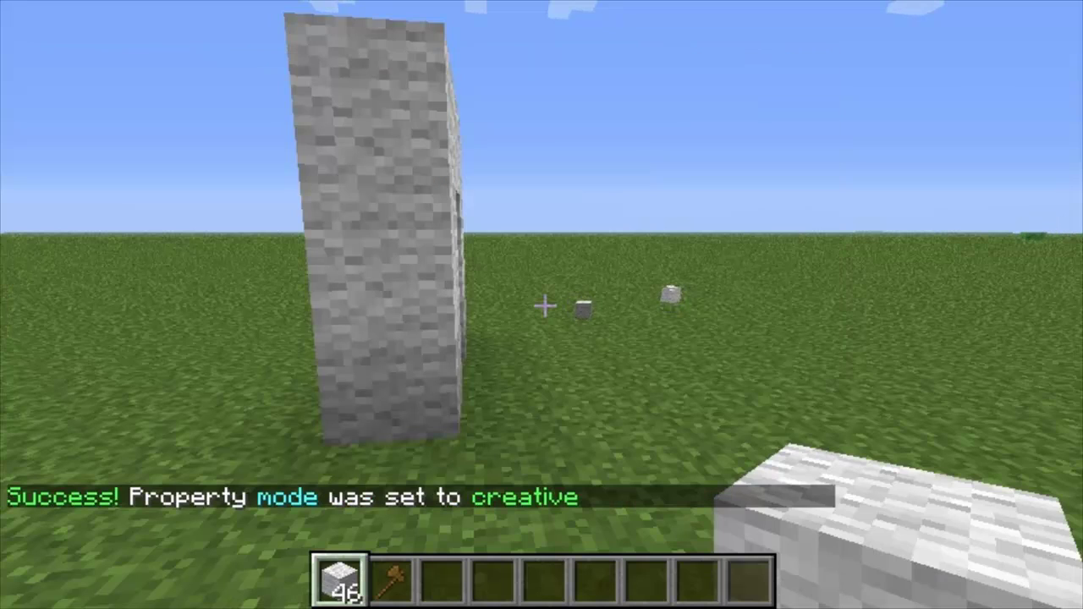
key(w)
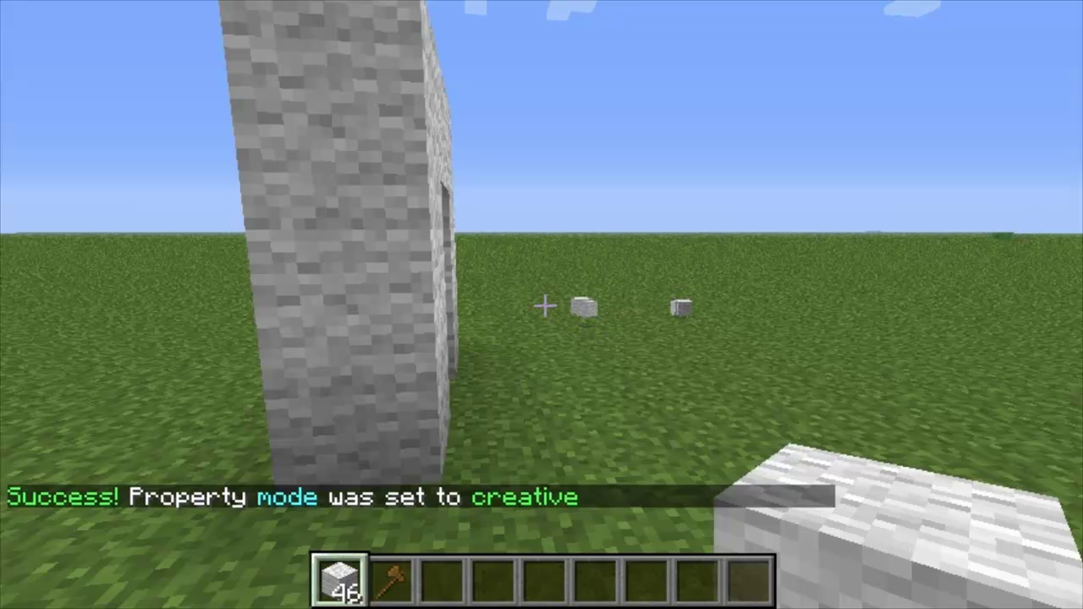
Step: Disable animals in the flat world by reusing the last command as /mv modify set animals false
key(t)
key(Up)
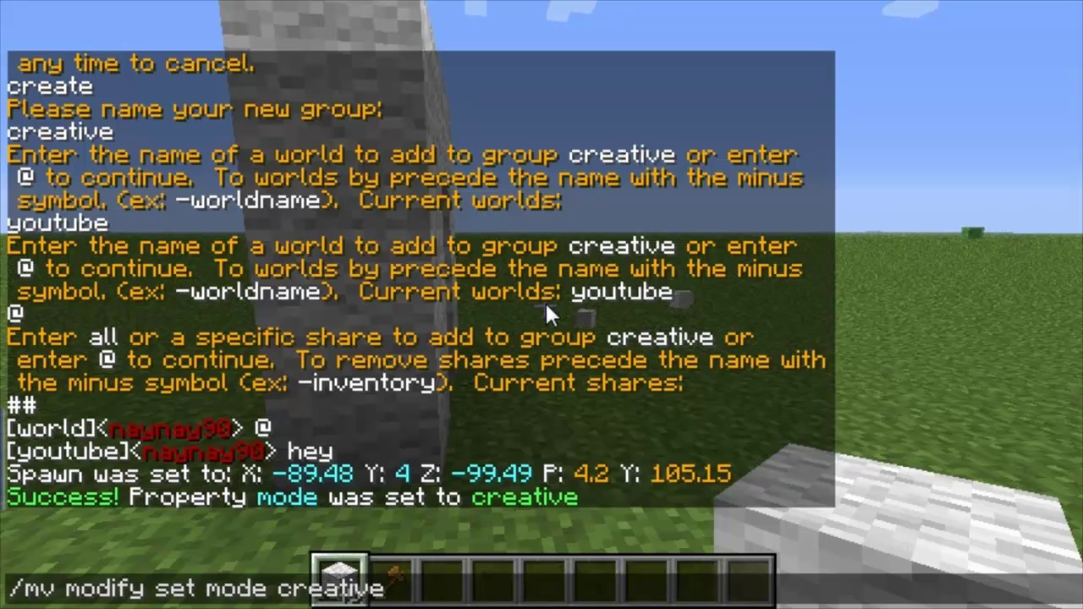
key(BackSpace)
key(BackSpace)
key(BackSpace)
key(BackSpace)
key(BackSpace)
key(BackSpace)
key(BackSpace)
key(BackSpace)
key(BackSpace)
key(BackSpace)
key(BackSpace)
key(BackSpace)
key(BackSpace)
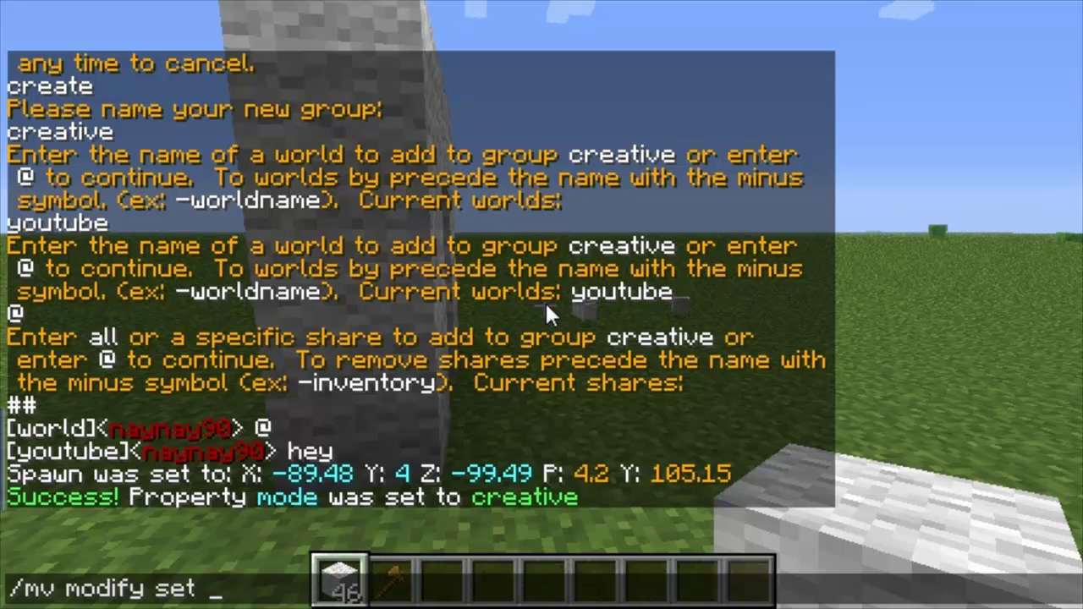
text(animal)
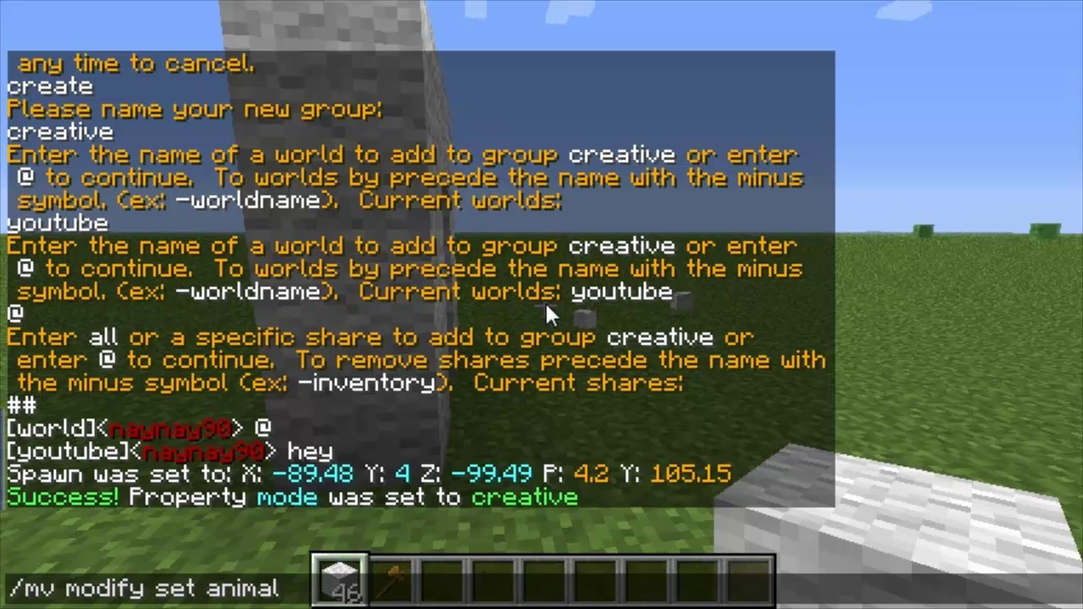
text(s false)
key(Return)
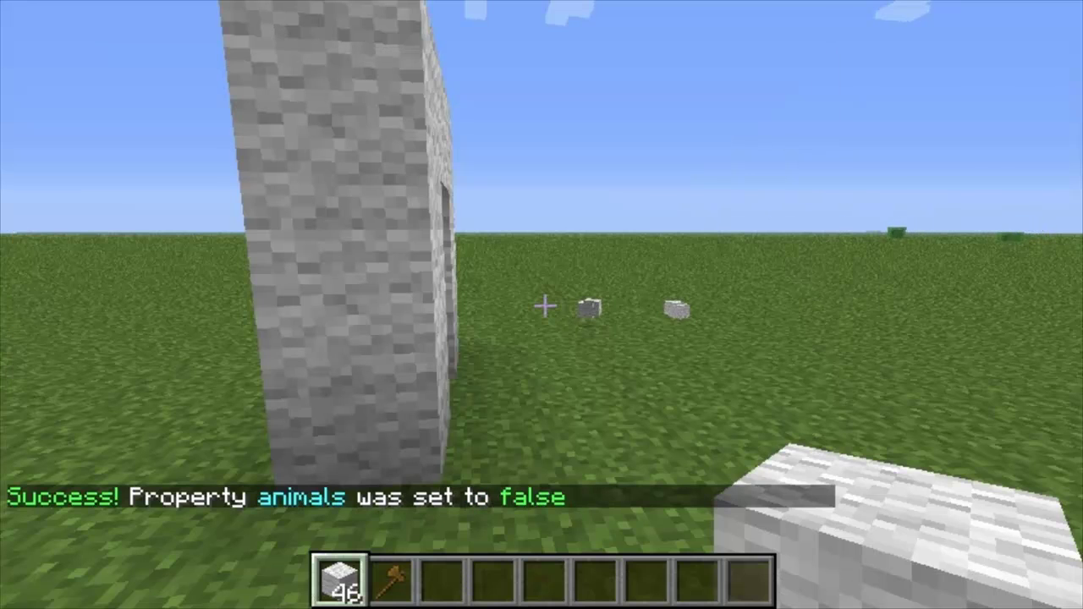
Step: Disable monsters in the flat world by reusing the last command as /mv modify set monsters false
key(t)
key(Up)
key(BackSpace)
key(BackSpace)
key(BackSpace)
key(BackSpace)
key(BackSpace)
key(BackSpace)
key(BackSpace)
key(BackSpace)
key(BackSpace)
key(BackSpace)
key(BackSpace)
key(BackSpace)
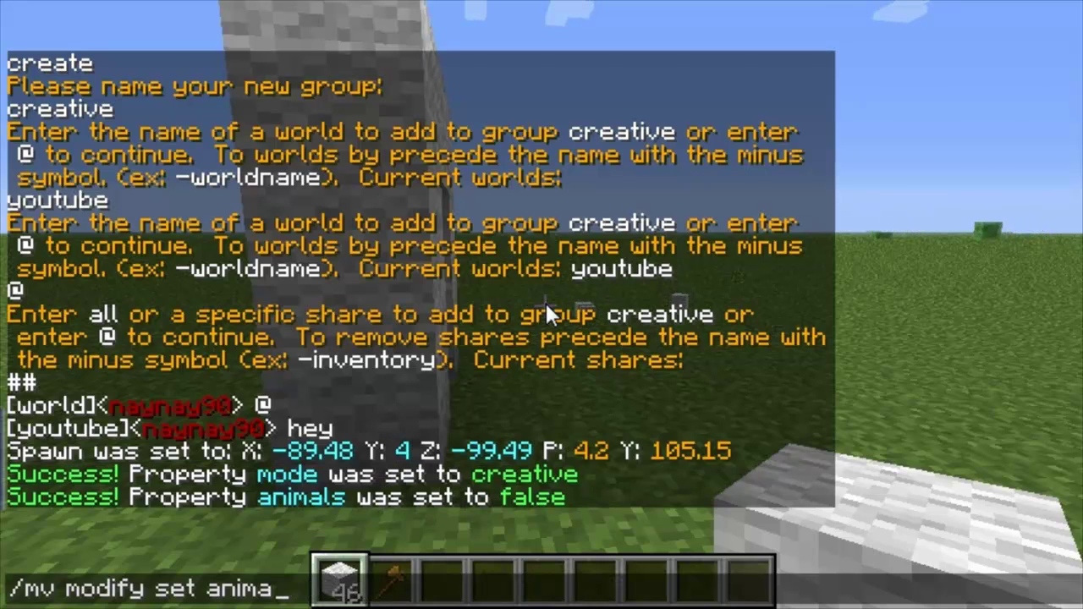
key(BackSpace)
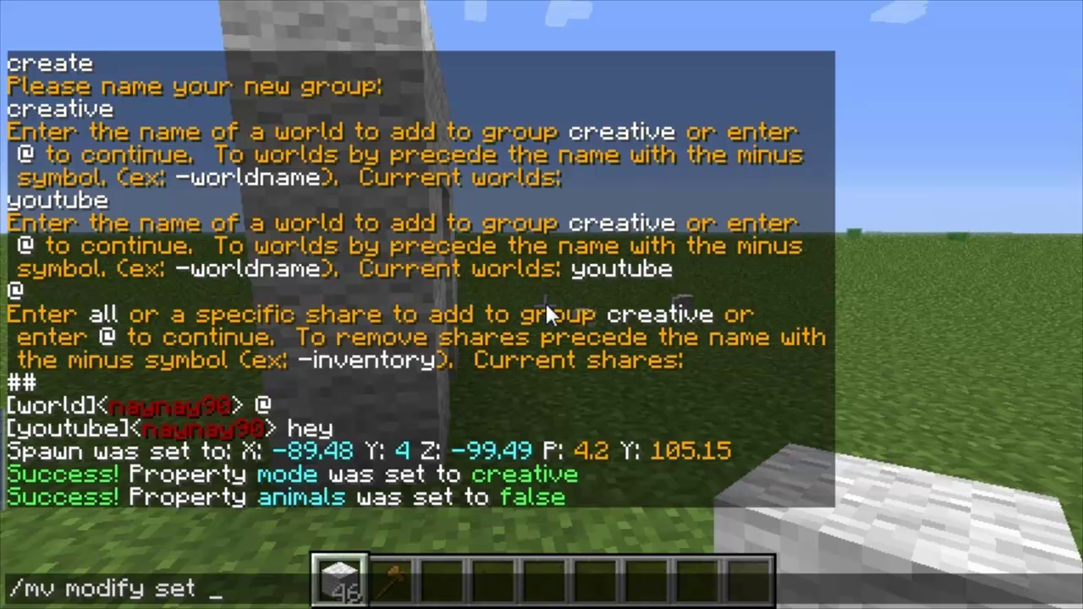
text(monsters)
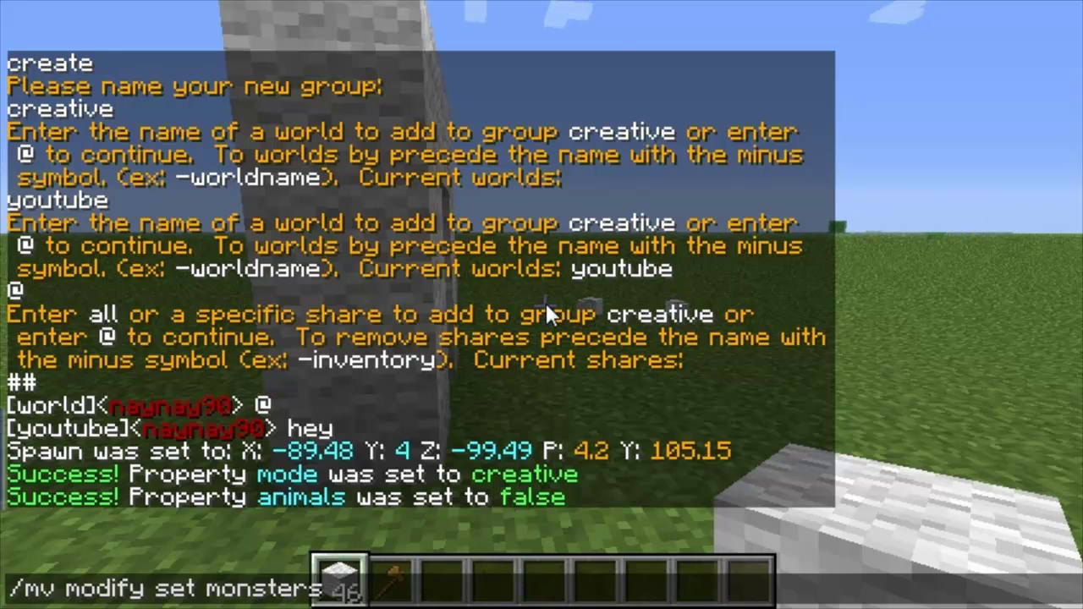
text( false)
key(Return)
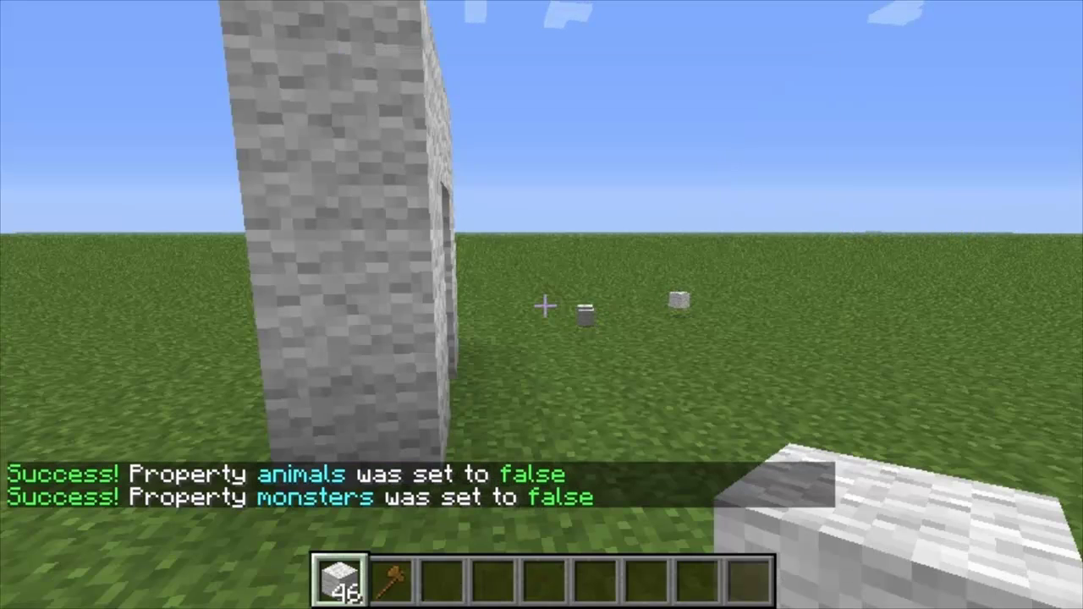
key(d)
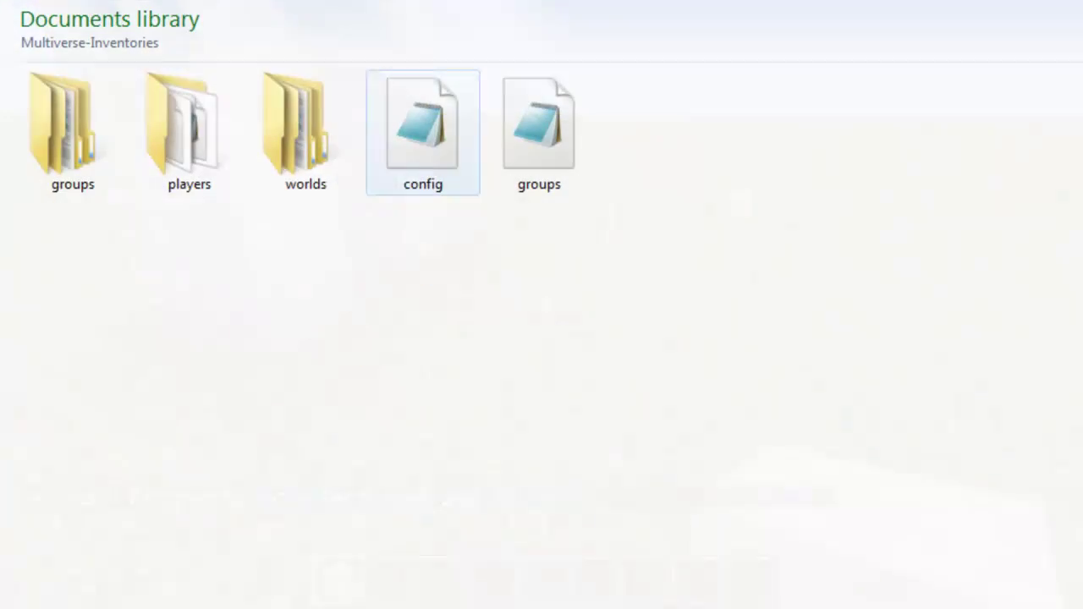
Step: Switch to the Multiverse-Inventories folder and open its config file
right_click(428, 128)
click(511, 192)
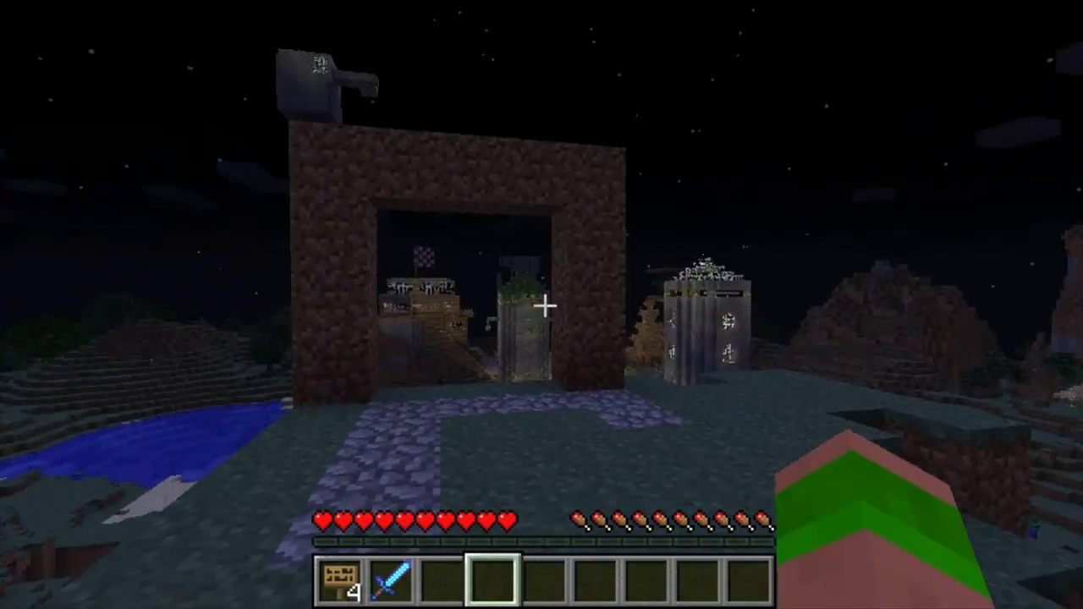
Step: Walk through the dirt portal into the creative flat world and select the Lapis Lazuli Block in the hotbar
key(w)
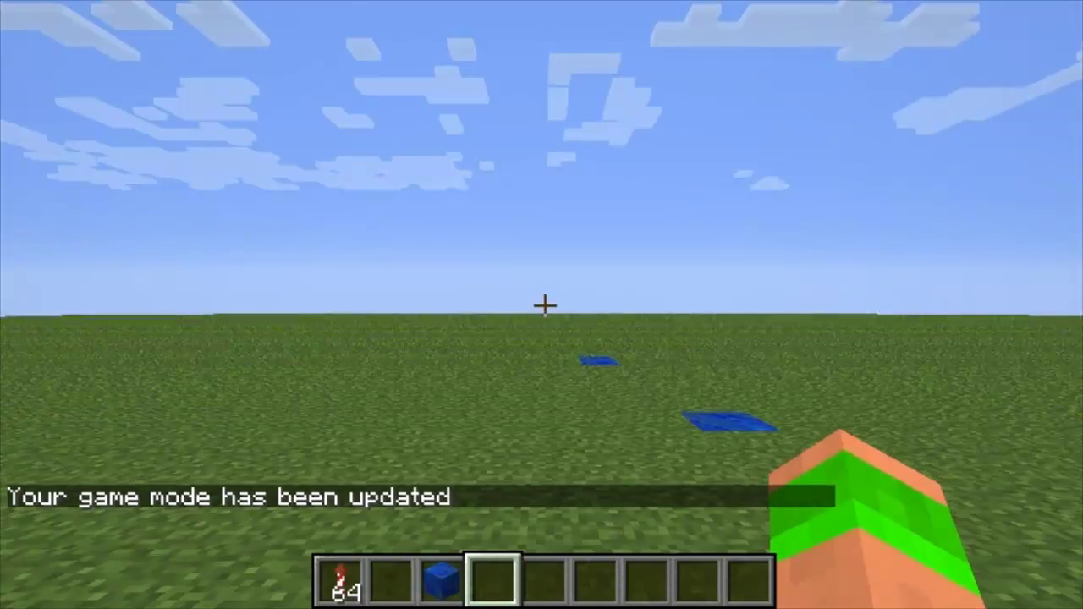
key(w)
key(a)
scroll(545, 305, up, 1)
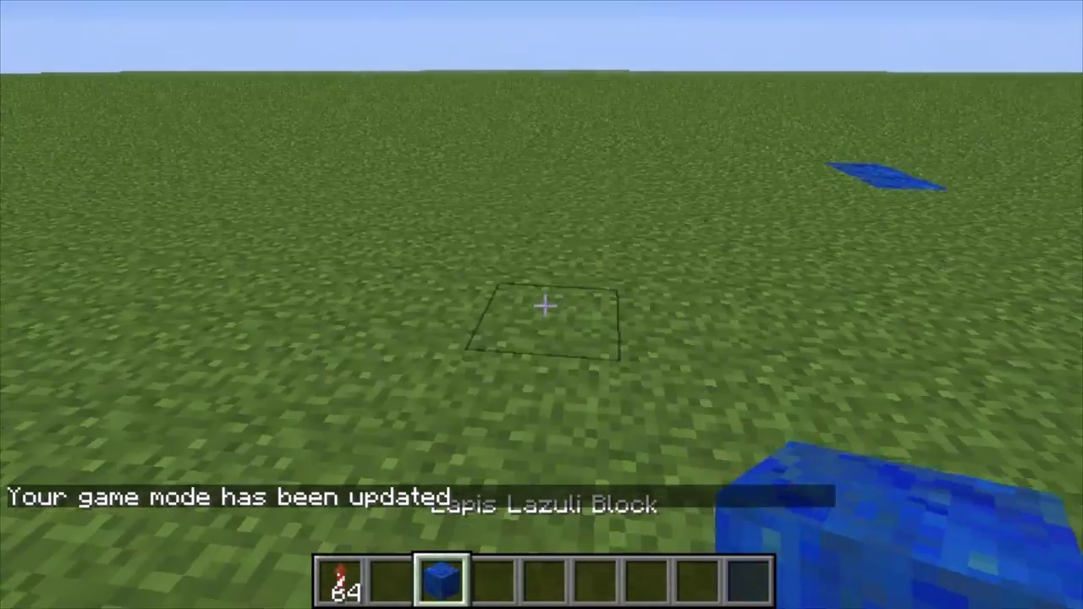